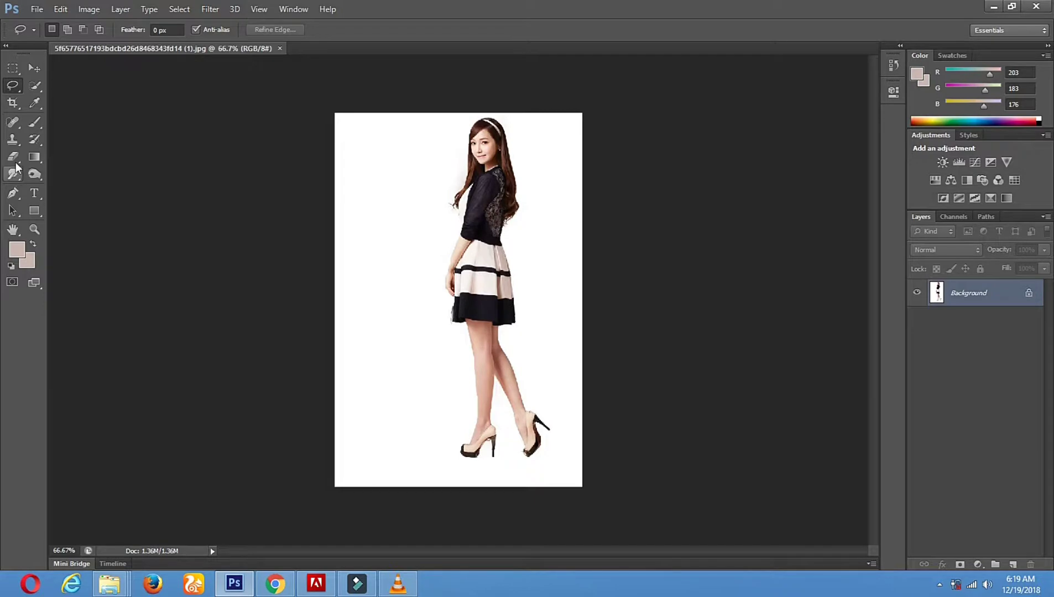
Step: Erase the white background around the woman with the Magic Eraser at tolerance 32
click(71, 178)
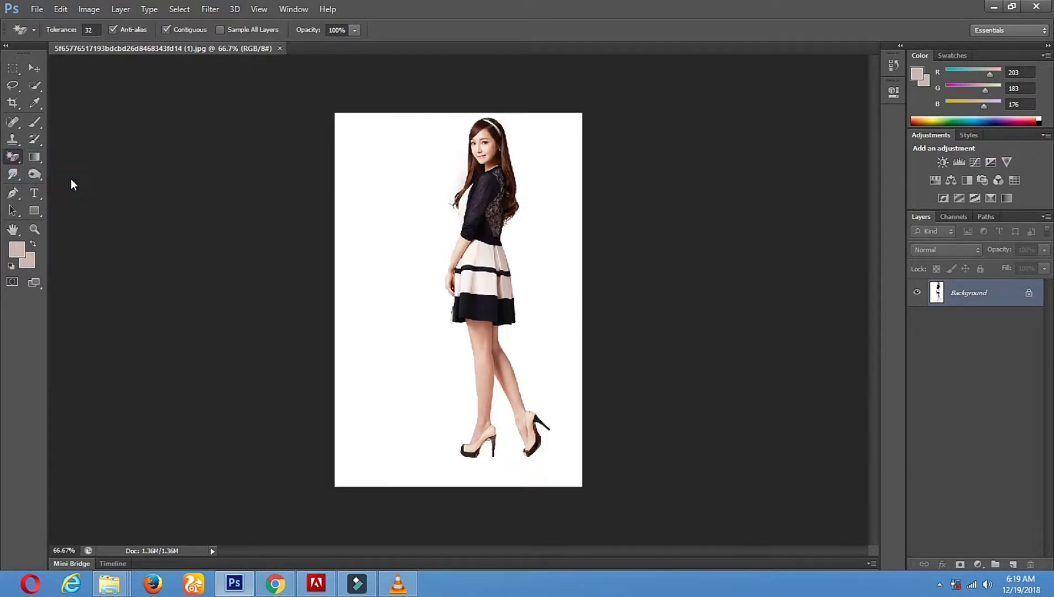
click(365, 299)
click(363, 260)
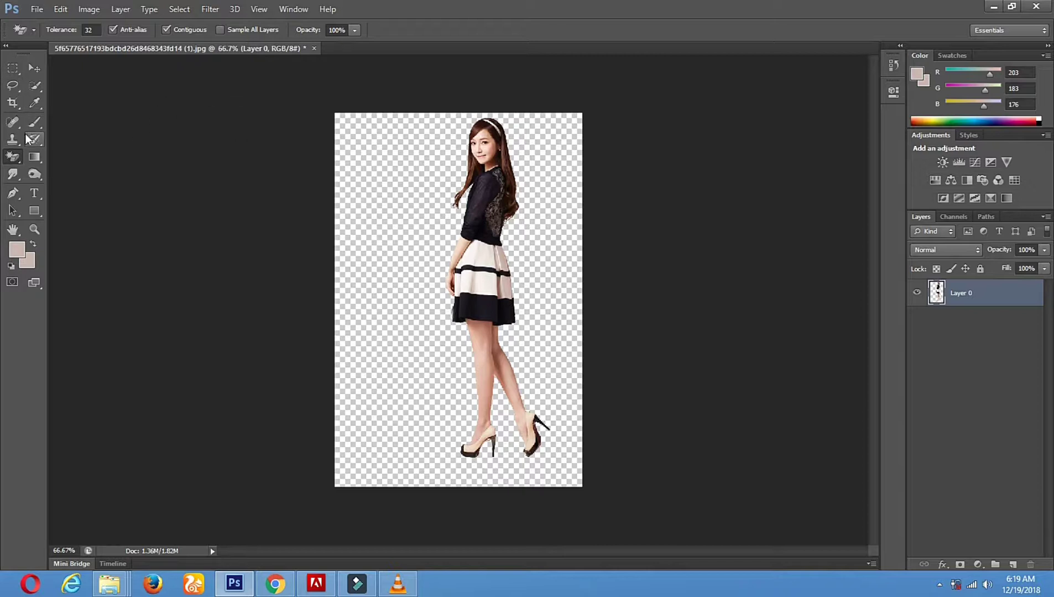
Step: Crop the image outward to widen the canvas on both sides of the woman into a landscape format
click(12, 102)
drag(337, 117, 216, 113)
drag(697, 115, 818, 91)
key(v)
click(486, 225)
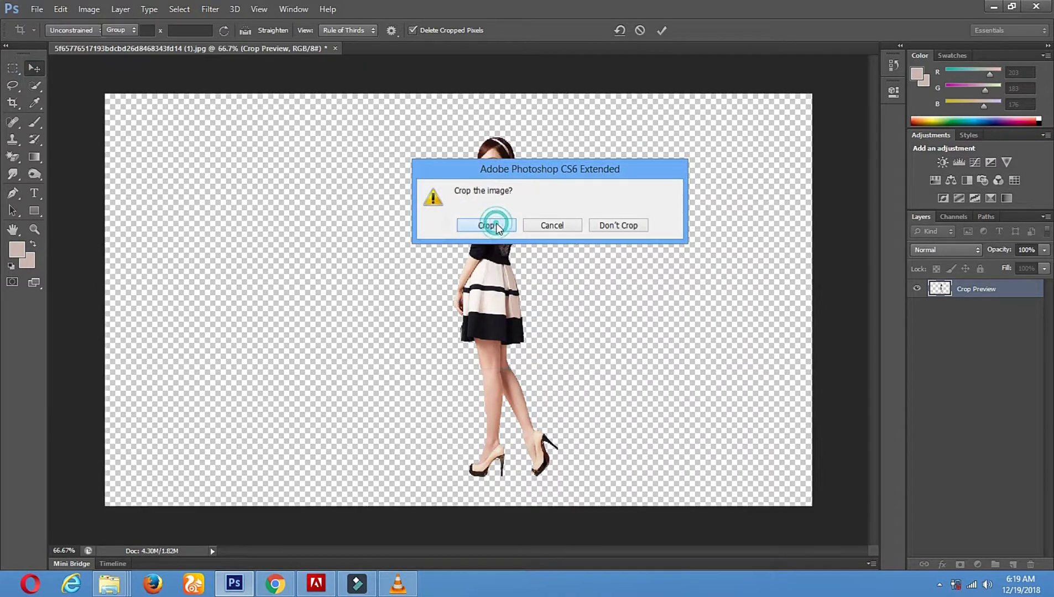
Step: Open the image Helicopter-PNG-Free-Download from the Desktop
click(37, 9)
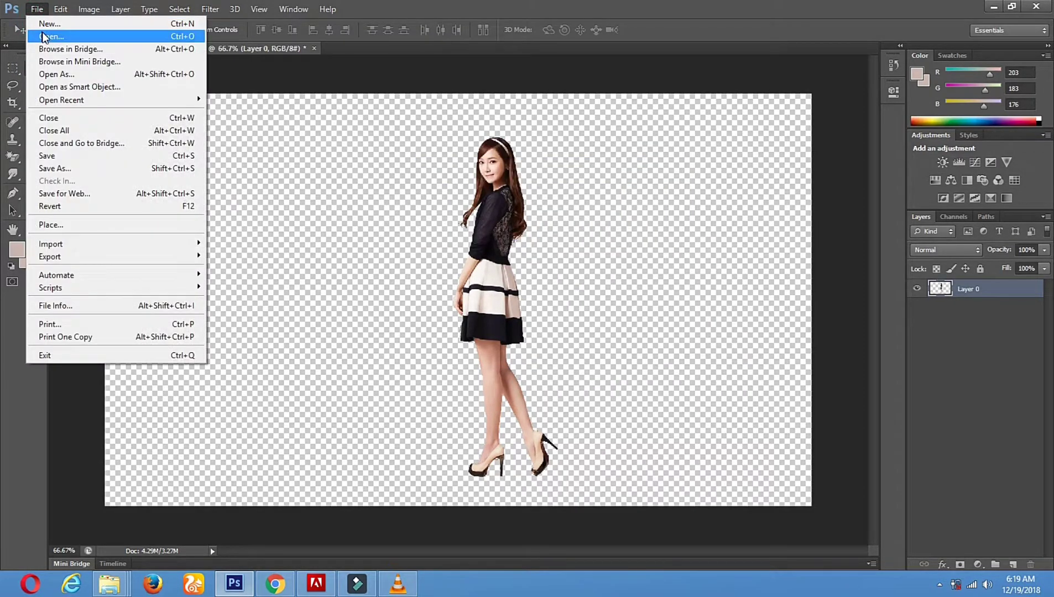
click(42, 33)
scroll(550, 298, down, 10)
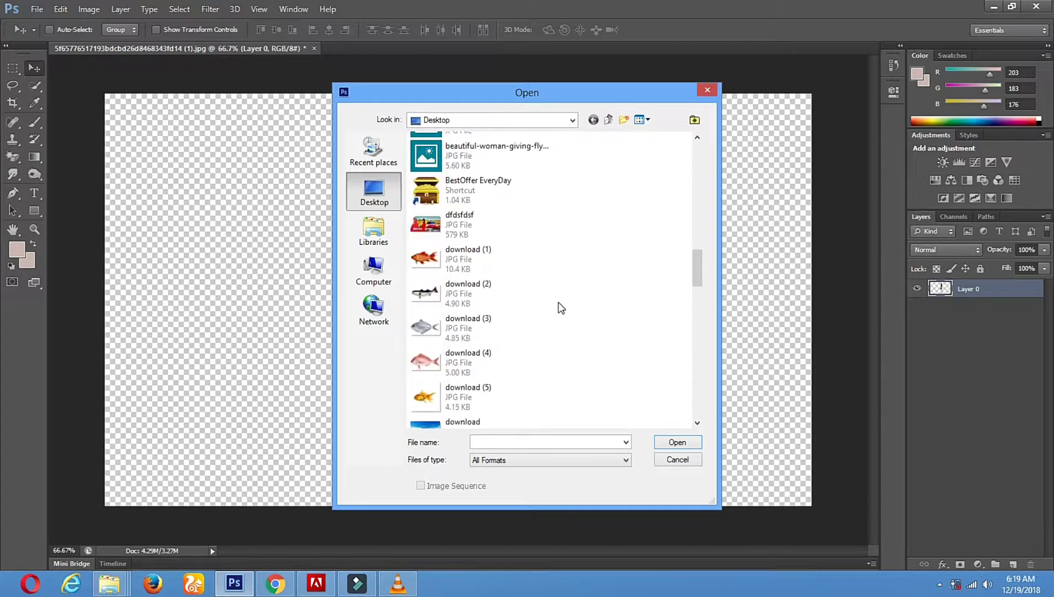
scroll(560, 306, down, 8)
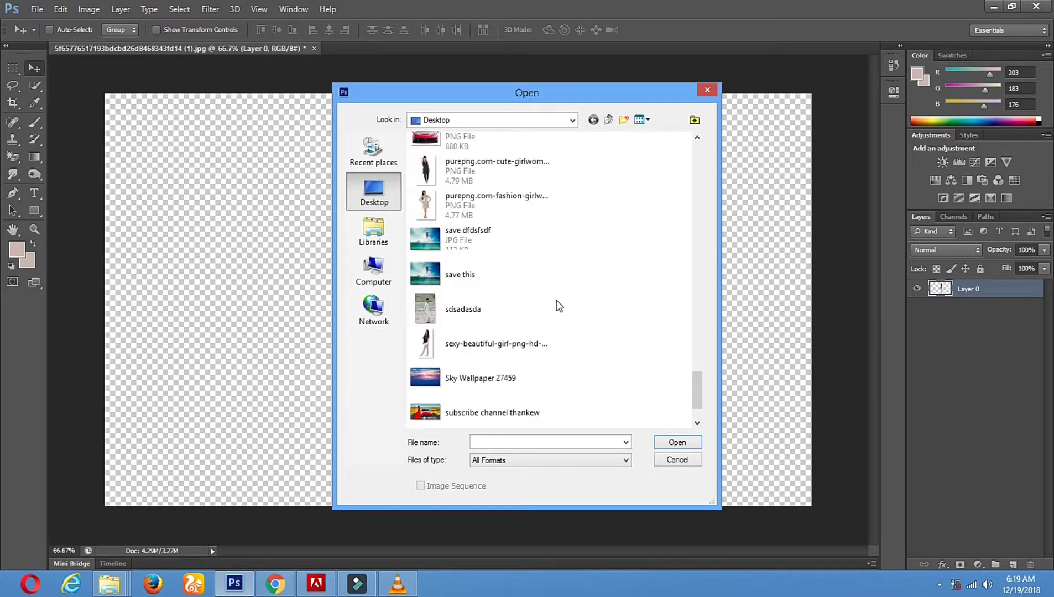
drag(699, 398, 699, 316)
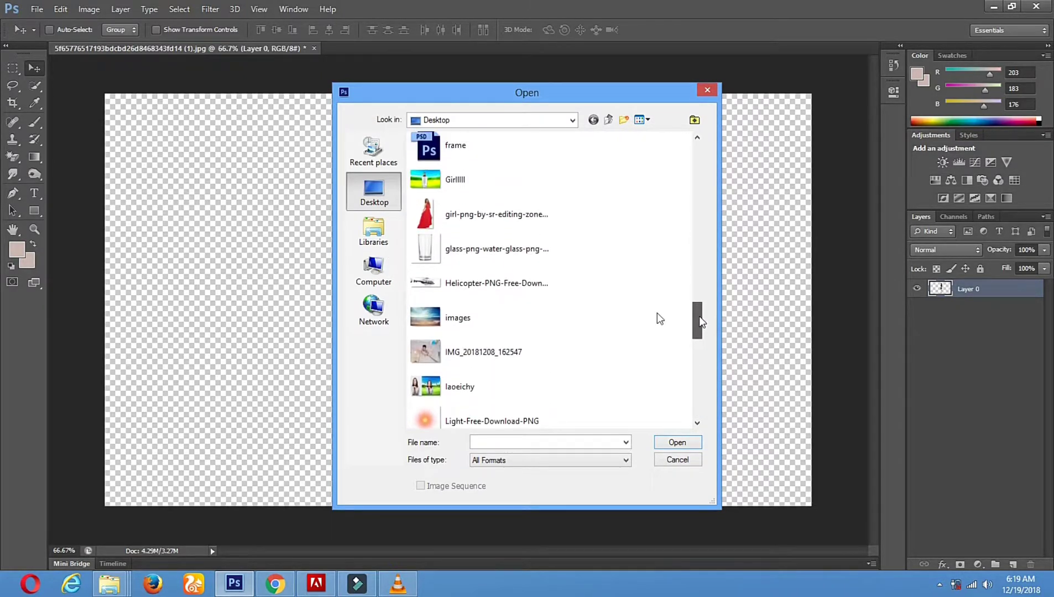
double_click(470, 281)
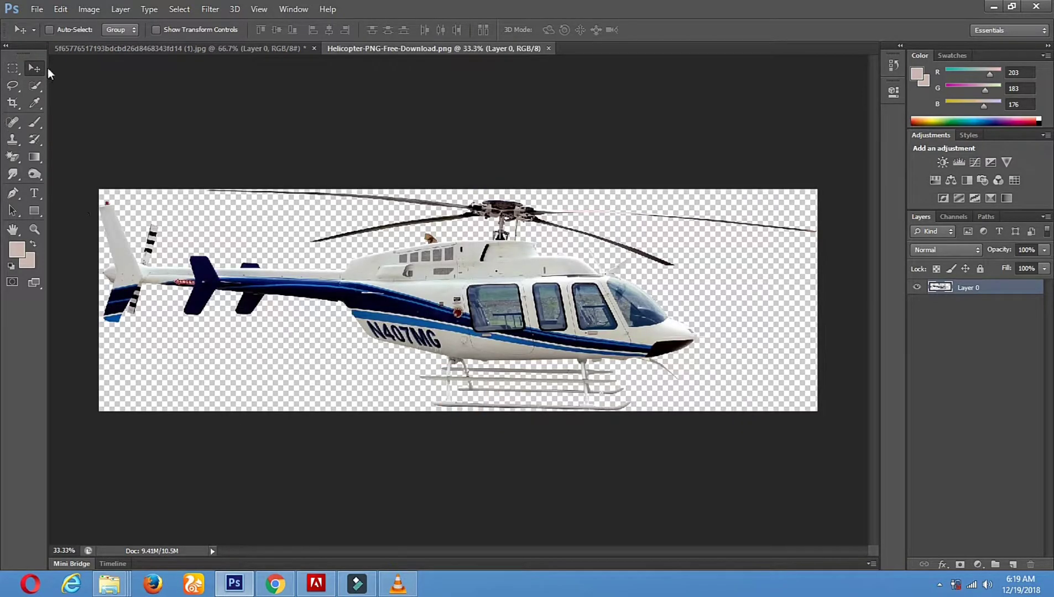
Step: Bring the helicopter into the woman's document, put its layer beneath hers and shift it toward the canvas's left side
drag(492, 297, 309, 223)
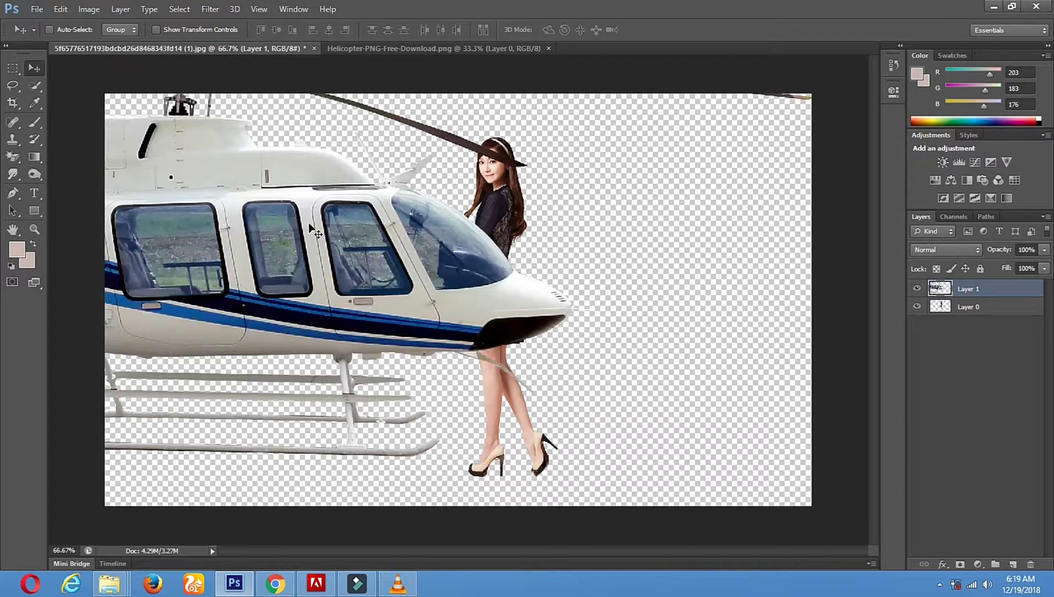
key(ctrl+bracketleft)
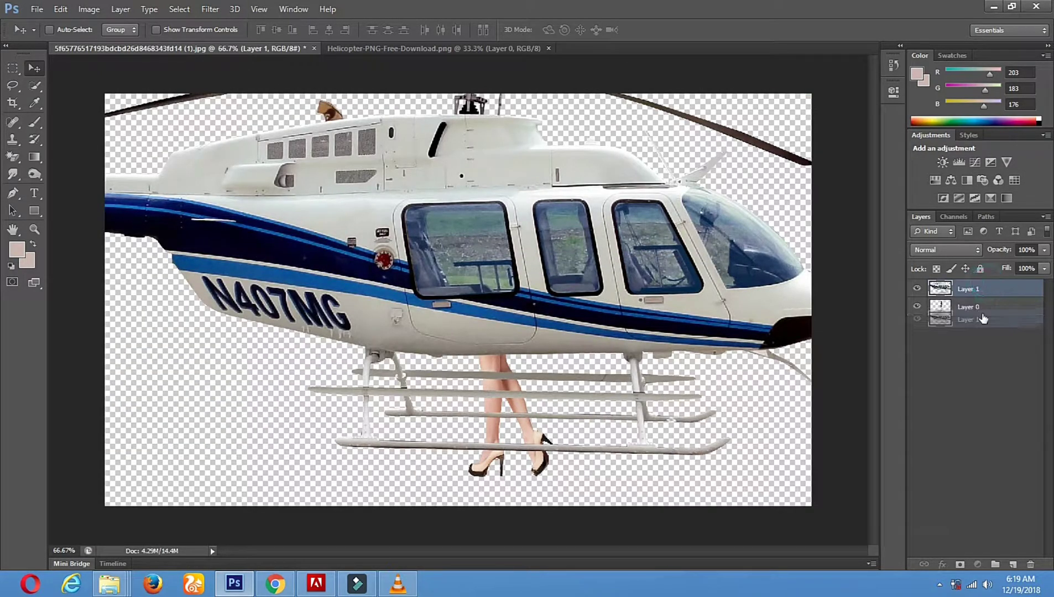
drag(583, 291, 449, 274)
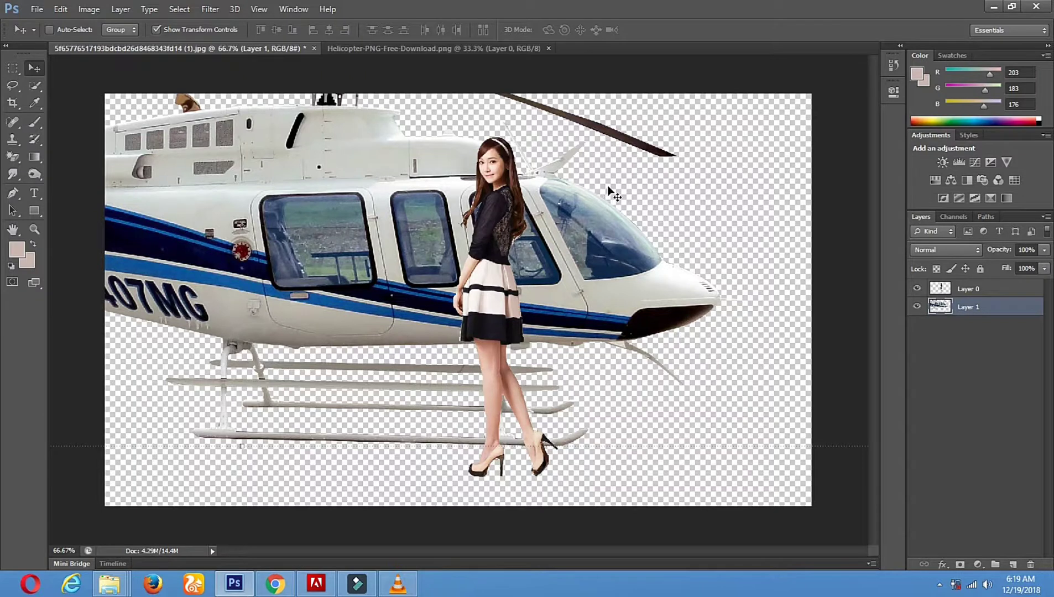
Step: Scale the helicopter to about 46% width and 50% height so it fits whole on the canvas behind the woman, and apply the transformation
drag(539, 185, 118, 331)
key(ctrl+t)
drag(545, 139, 501, 229)
drag(573, 118, 423, 176)
drag(295, 285, 649, 241)
drag(782, 132, 387, 210)
drag(279, 301, 555, 240)
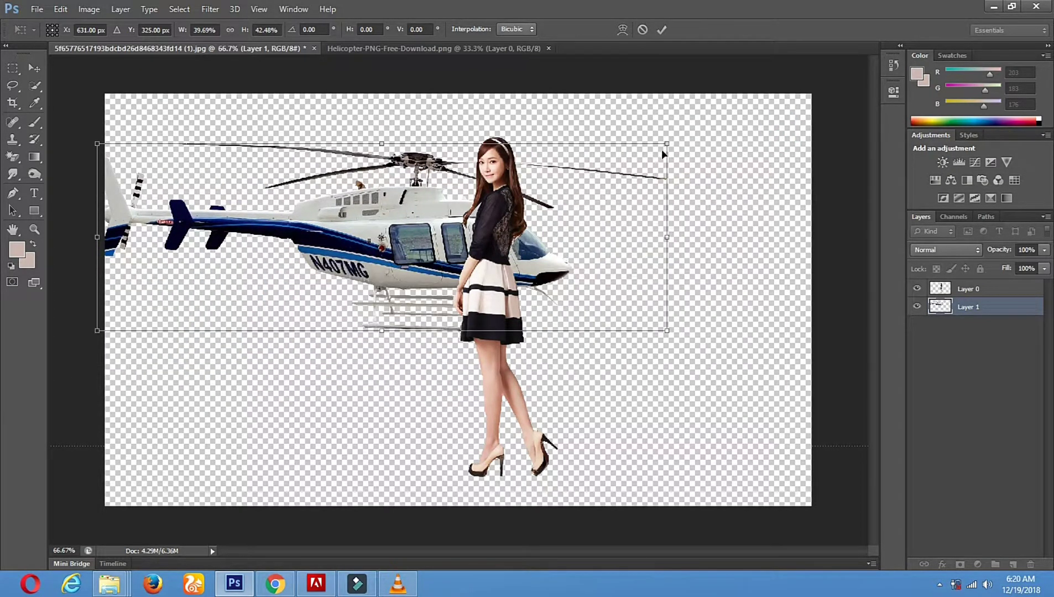
drag(671, 141, 776, 96)
drag(613, 159, 632, 190)
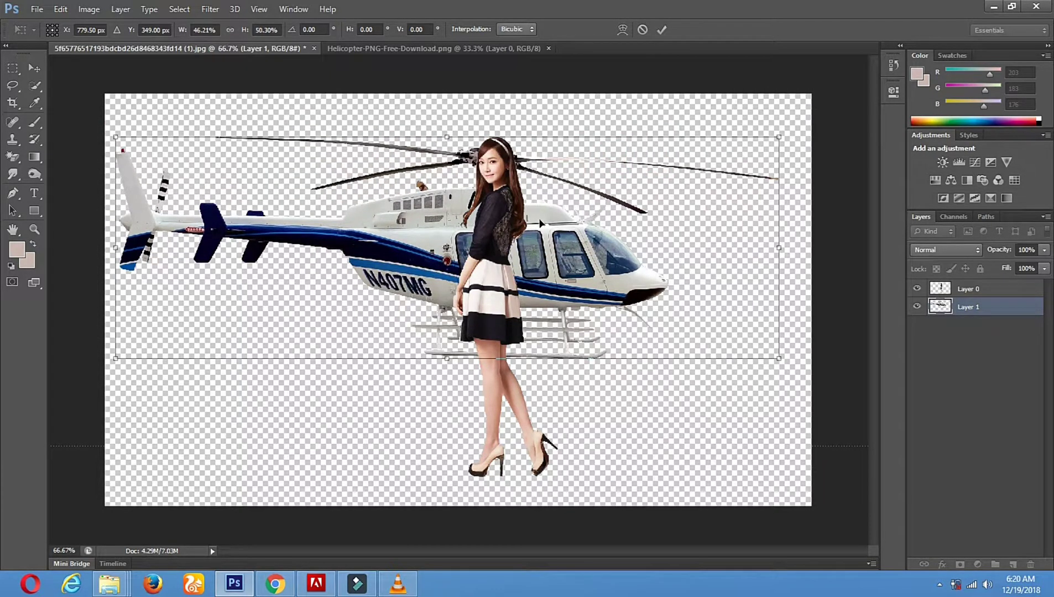
click(34, 68)
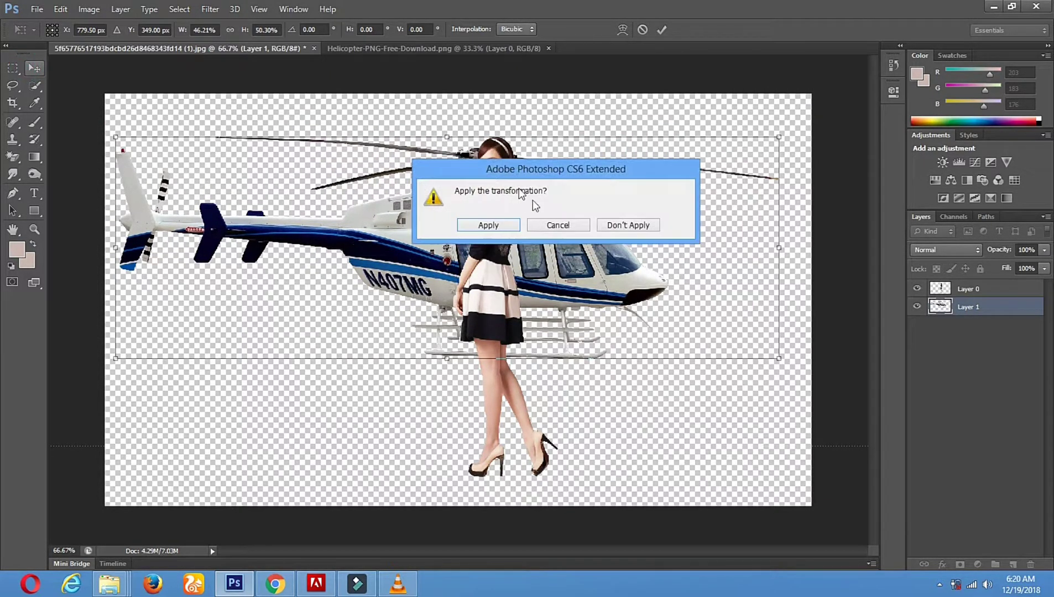
click(490, 225)
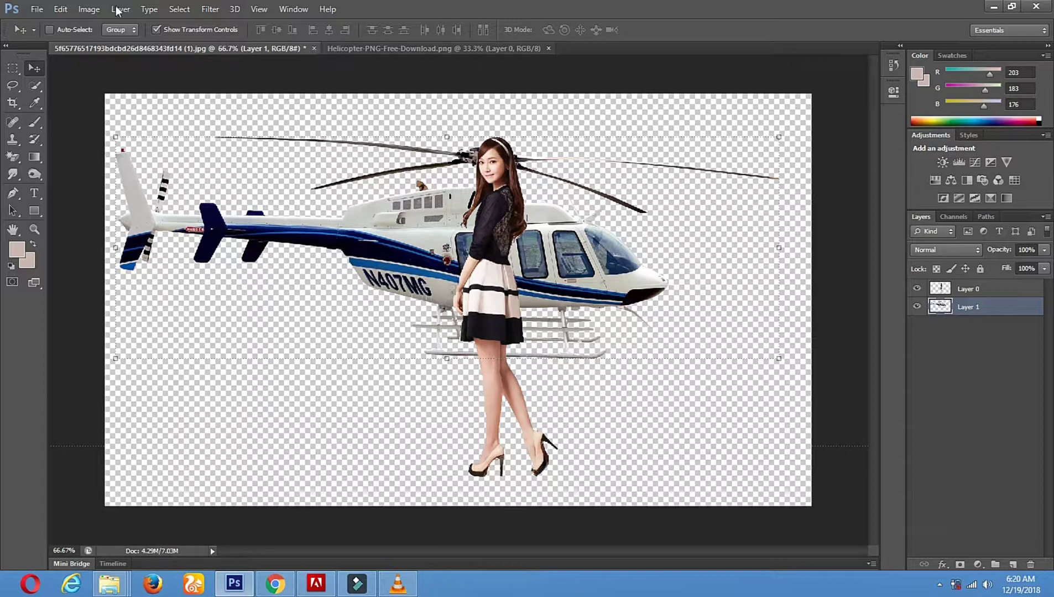
Step: Open the desert road image arizona-asphalt-beautiful-490466.jpg from the Desktop
click(37, 9)
click(39, 35)
click(528, 321)
scroll(547, 315, down, 10)
scroll(553, 322, down, 2)
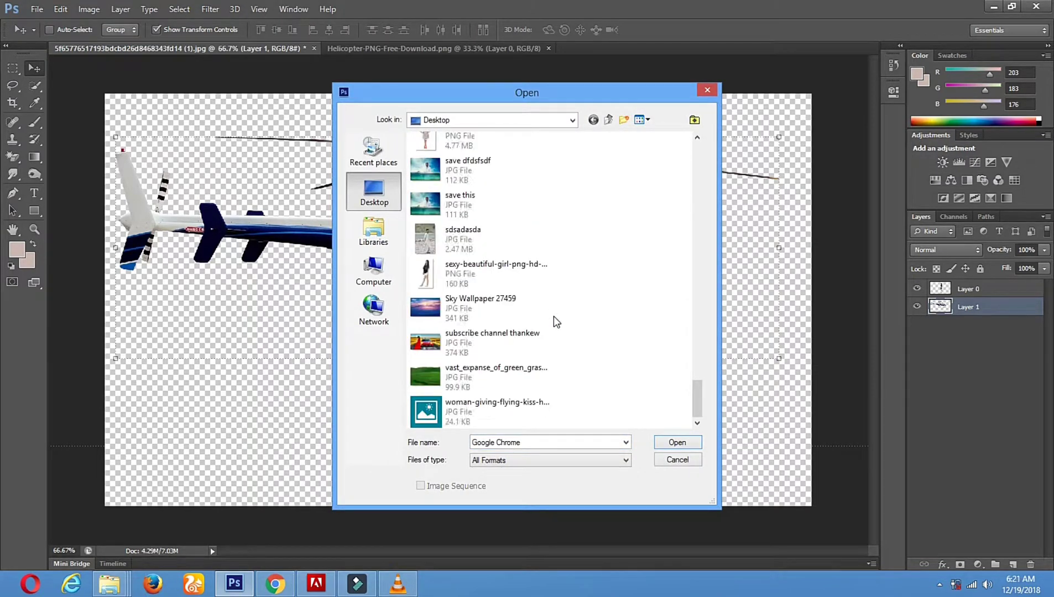
scroll(553, 322, up, 1)
scroll(592, 379, down, 1)
drag(698, 394, 706, 354)
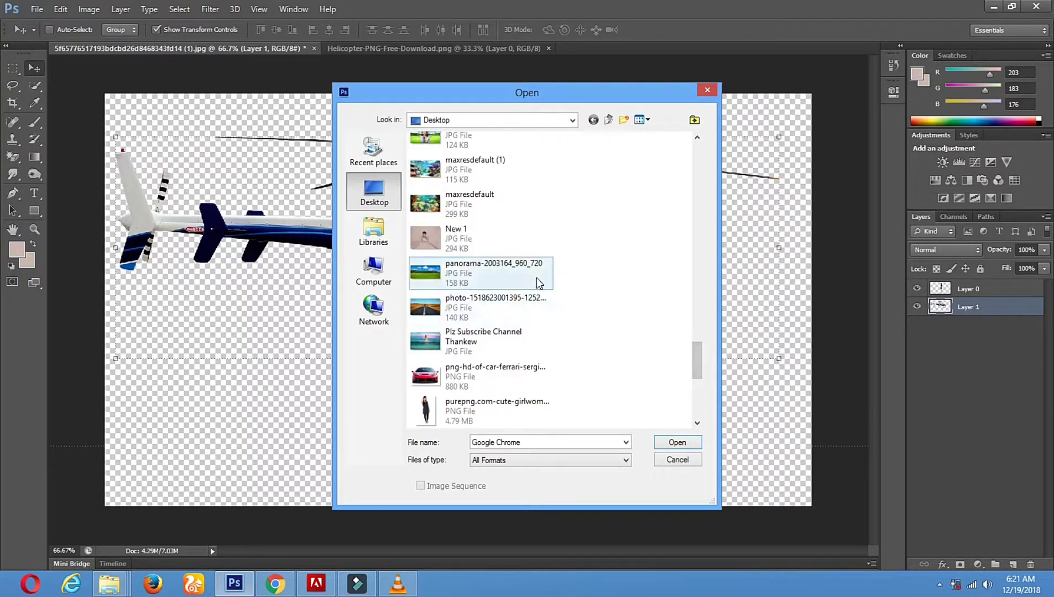
scroll(536, 278, up, 5)
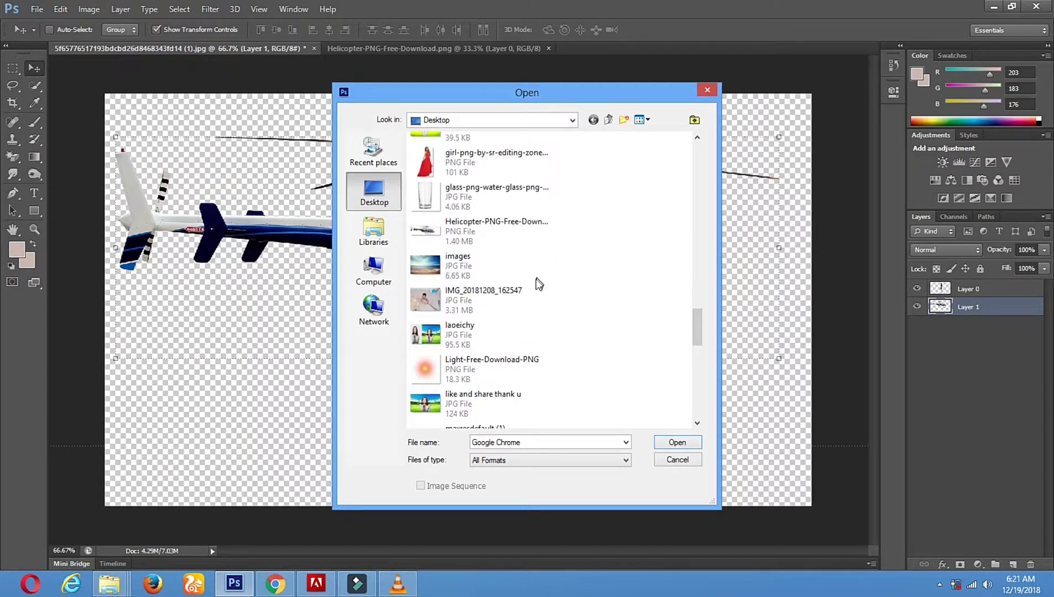
scroll(502, 258, up, 5)
scroll(501, 258, up, 5)
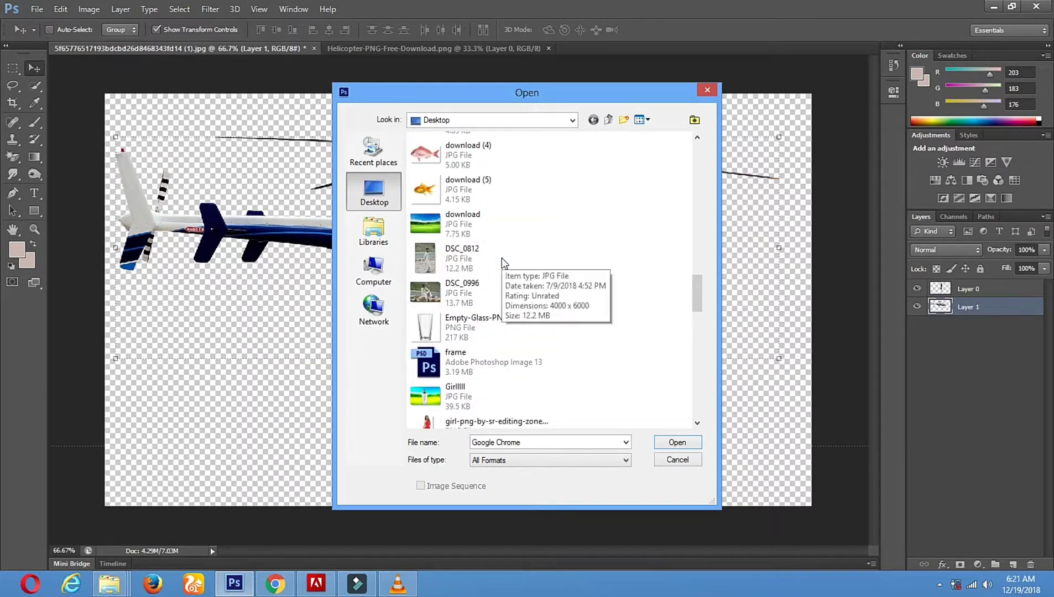
double_click(443, 158)
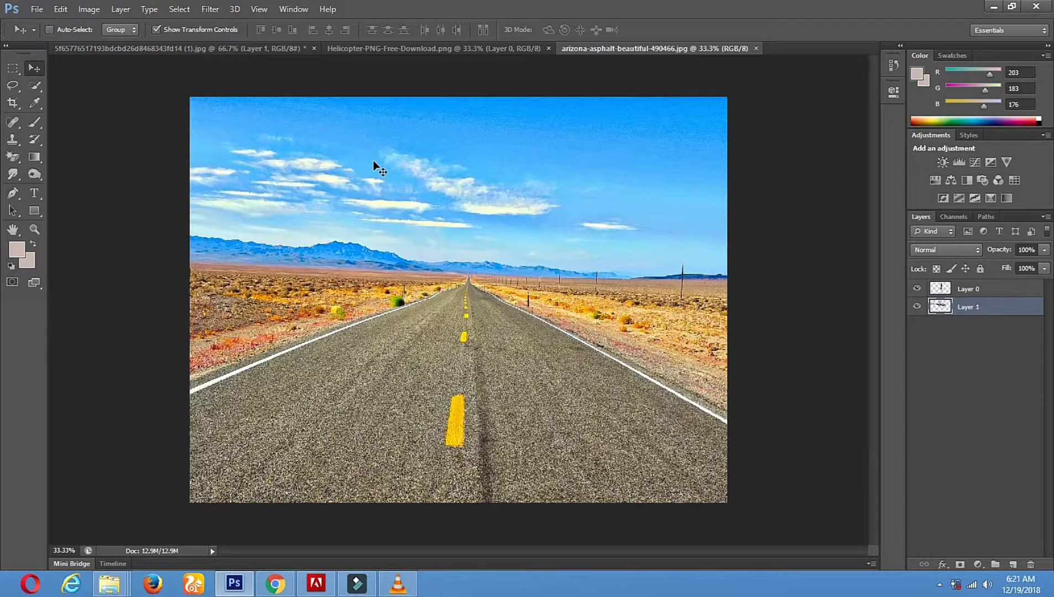
Step: Select the whole road image, bring it into the woman's document and position it to cover the canvas behind her
click(23, 69)
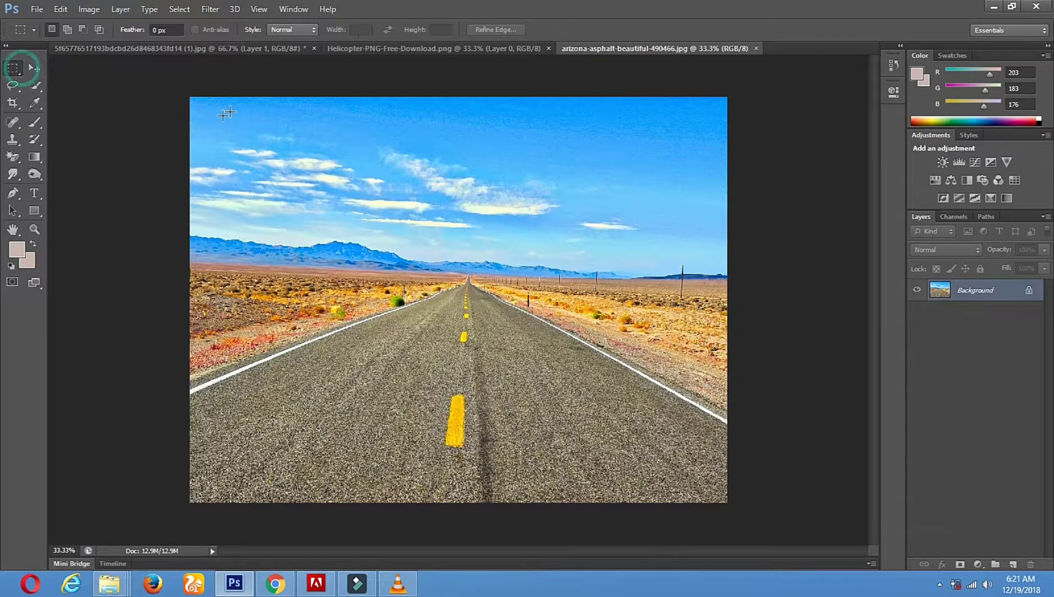
drag(181, 89, 964, 531)
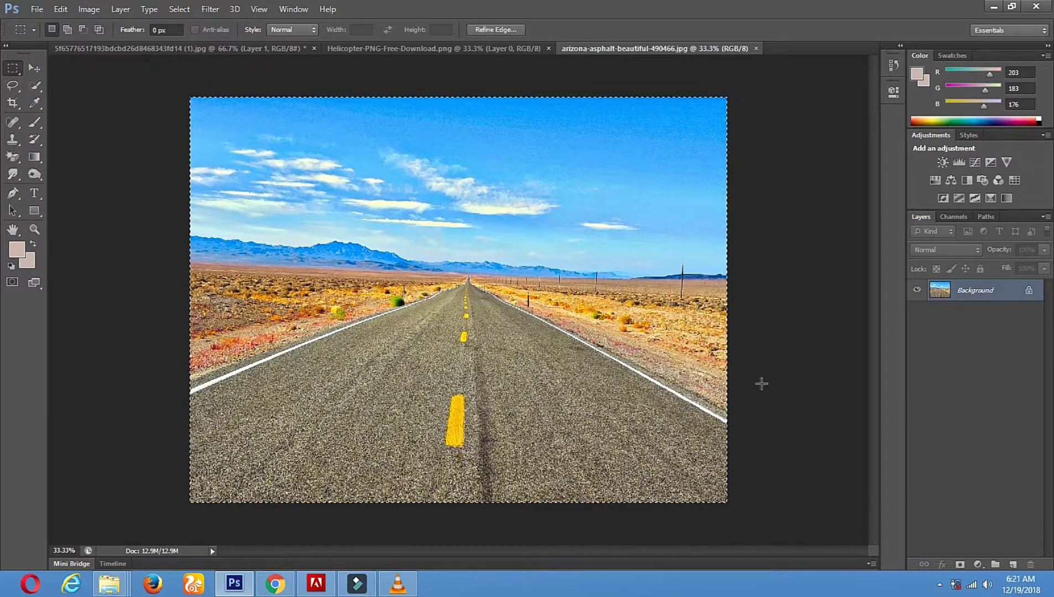
click(24, 65)
drag(411, 200, 368, 281)
drag(381, 220, 437, 154)
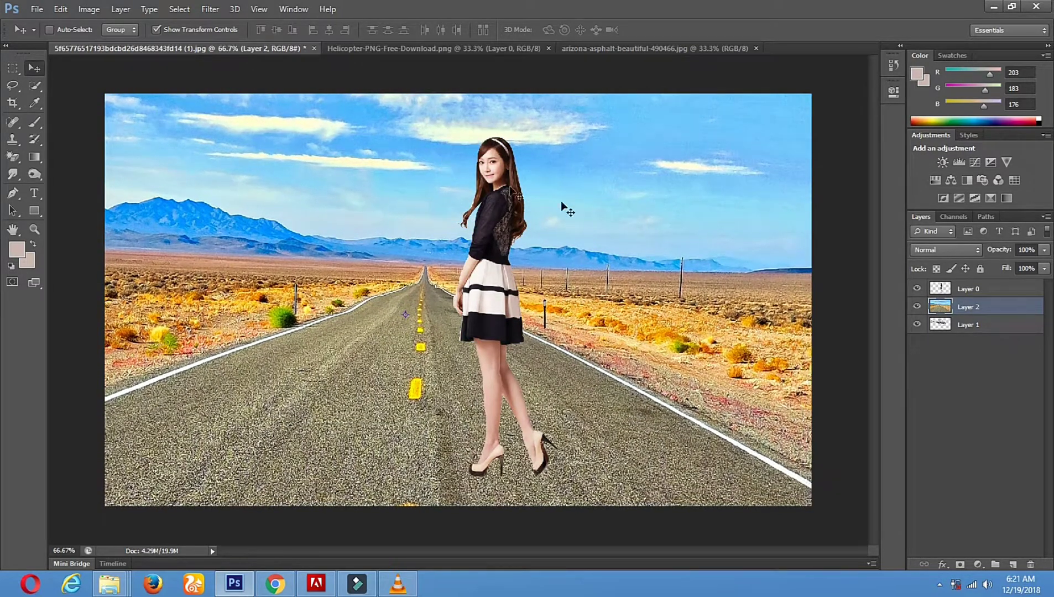
Step: Turn off the transform controls, move the helicopter layer above the road layer and lower the helicopter onto the road
click(962, 325)
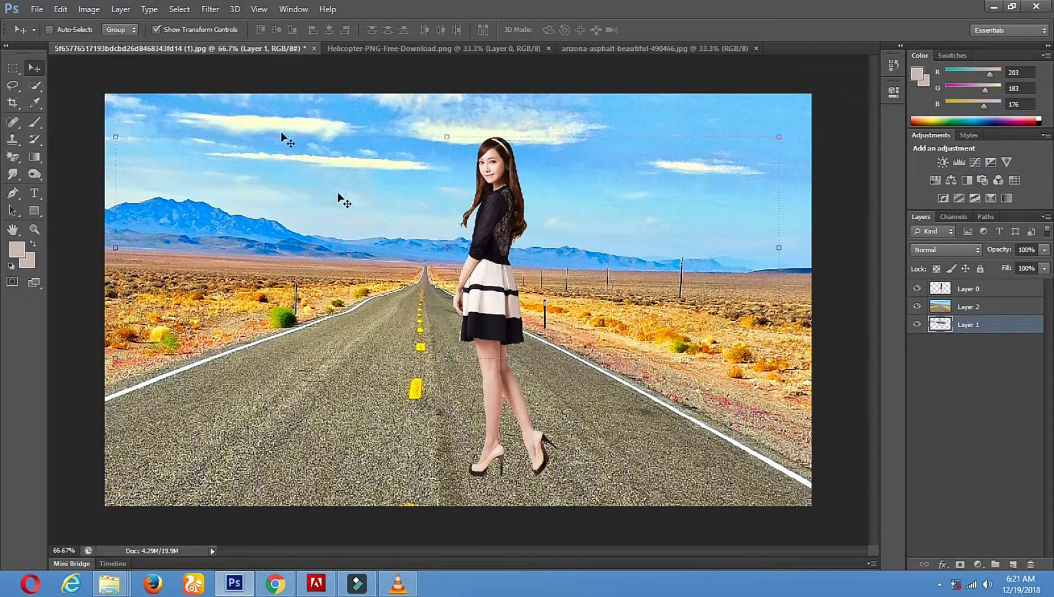
click(157, 29)
drag(978, 328, 982, 314)
drag(562, 306, 503, 356)
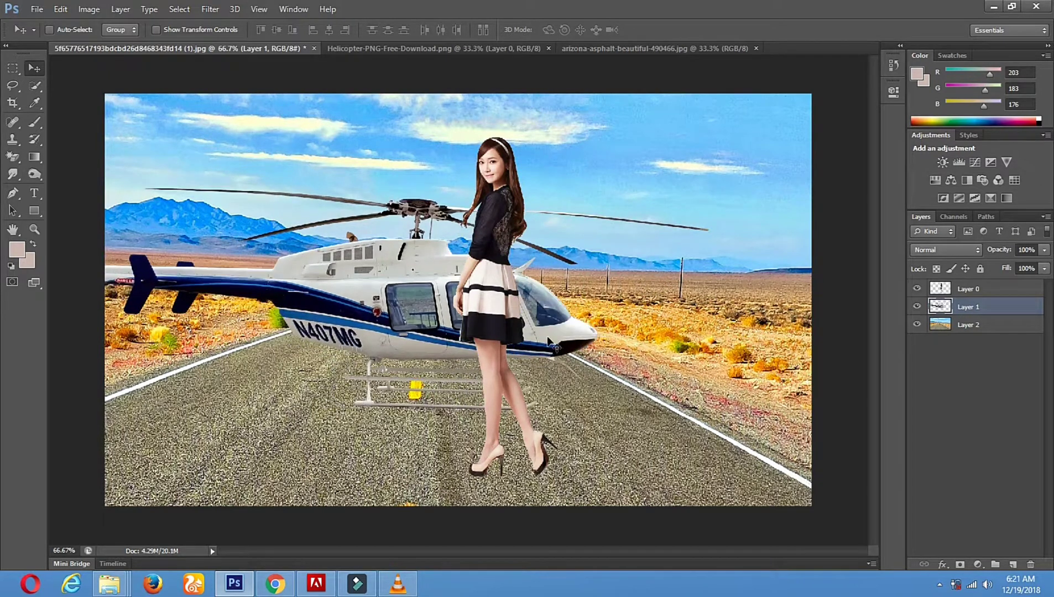
Step: Select the woman's layer and move her to the right, beside the helicopter's nose
right_click(488, 227)
click(506, 227)
click(968, 296)
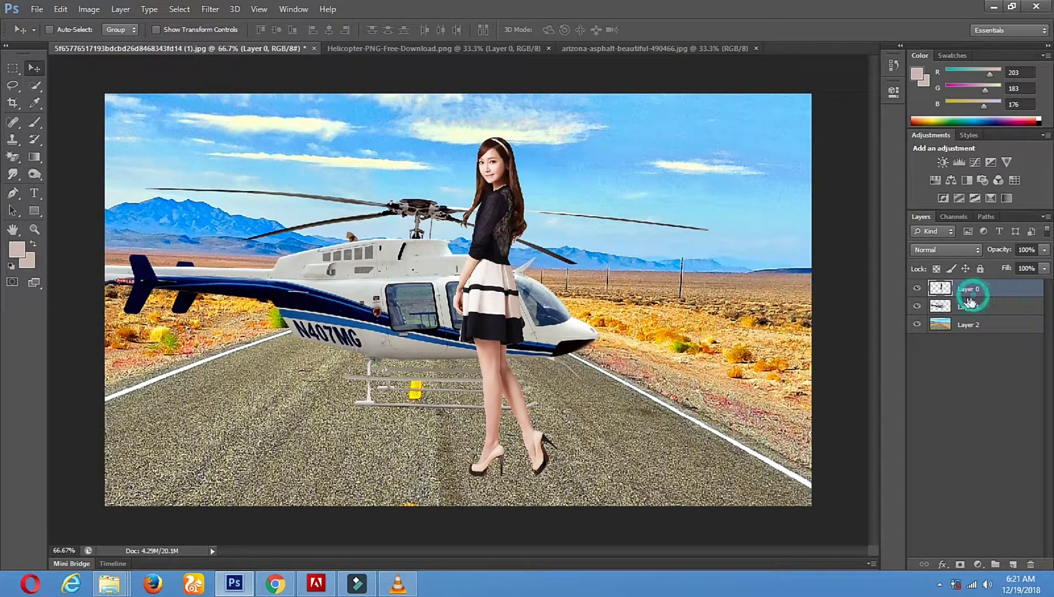
drag(482, 288, 604, 325)
Step: Scale the helicopter layer to about 75% width and 88% height, place it whole over the road, and apply the transformation
right_click(434, 289)
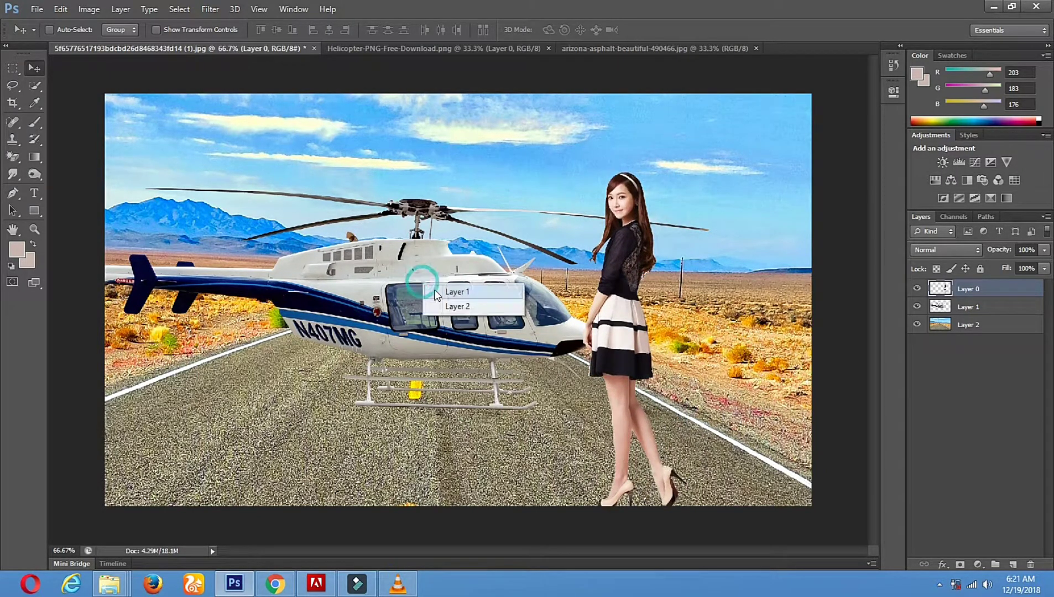
click(456, 291)
click(156, 29)
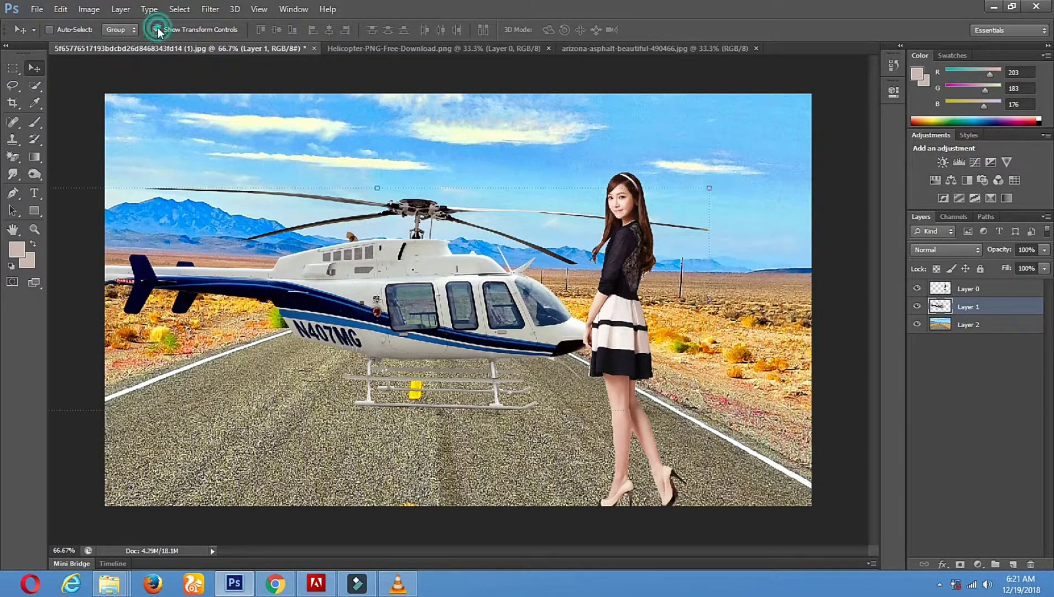
drag(711, 188, 538, 218)
drag(354, 310, 418, 279)
drag(618, 190, 624, 187)
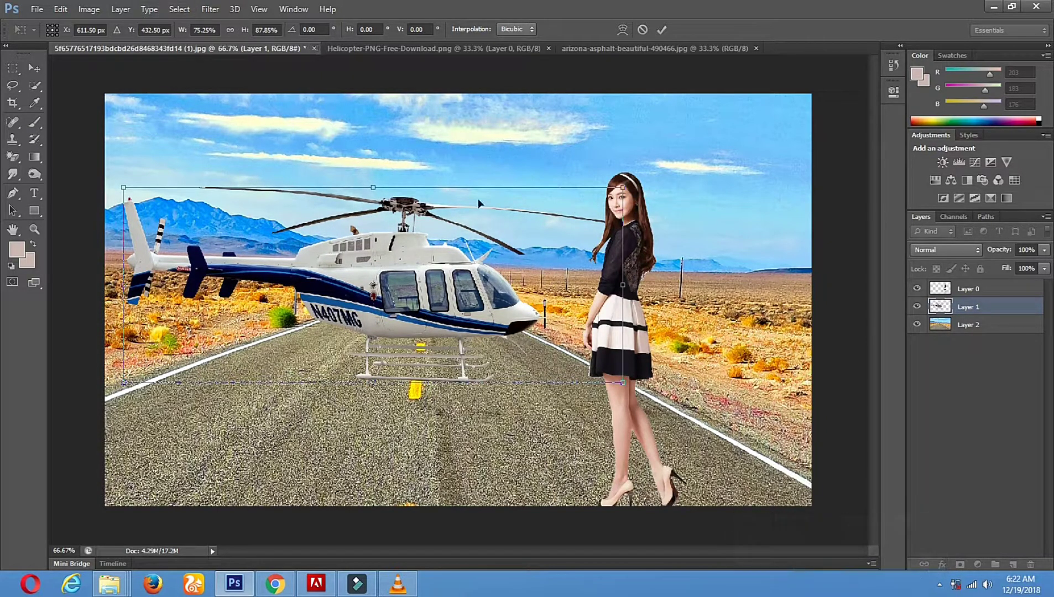
click(34, 68)
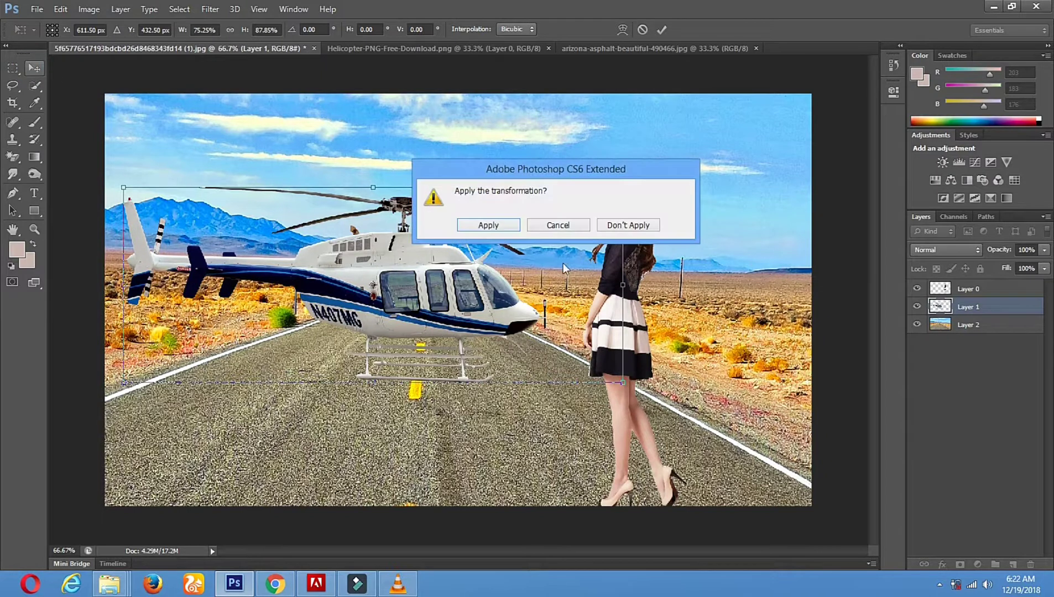
click(488, 226)
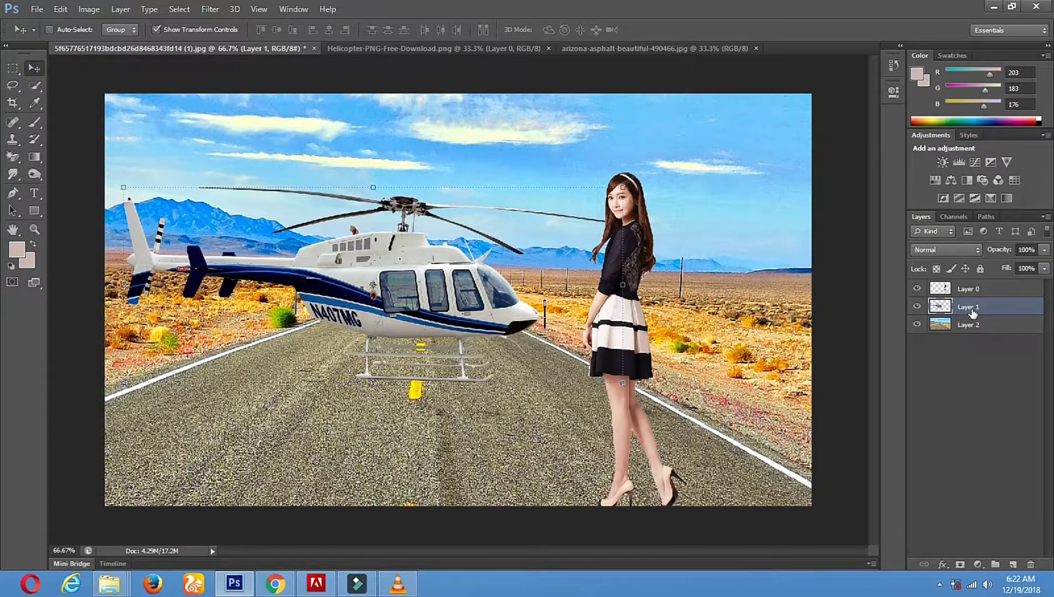
Step: Scale the woman to about 85% width and 88% height, place her right of the helicopter on the roadside, and apply the transformation
click(957, 288)
drag(686, 170, 666, 213)
drag(620, 378, 571, 380)
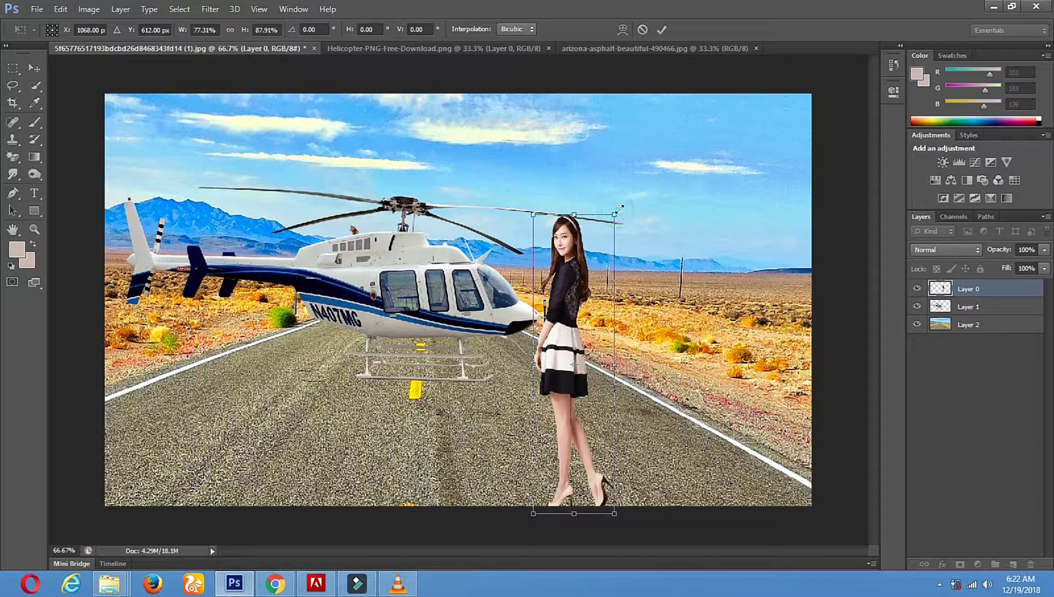
drag(578, 282, 667, 271)
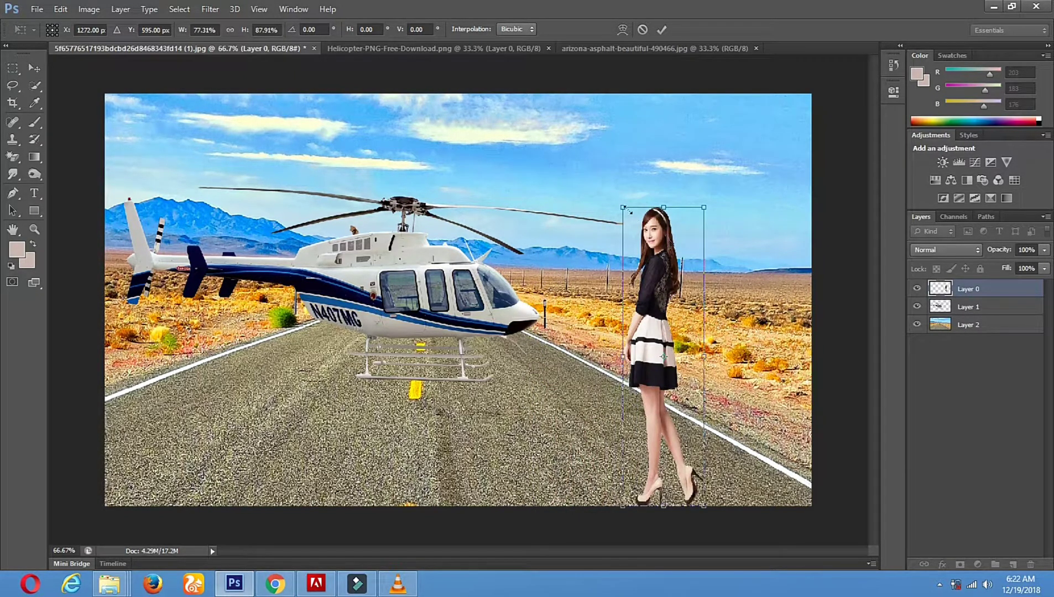
drag(624, 207, 615, 206)
click(33, 67)
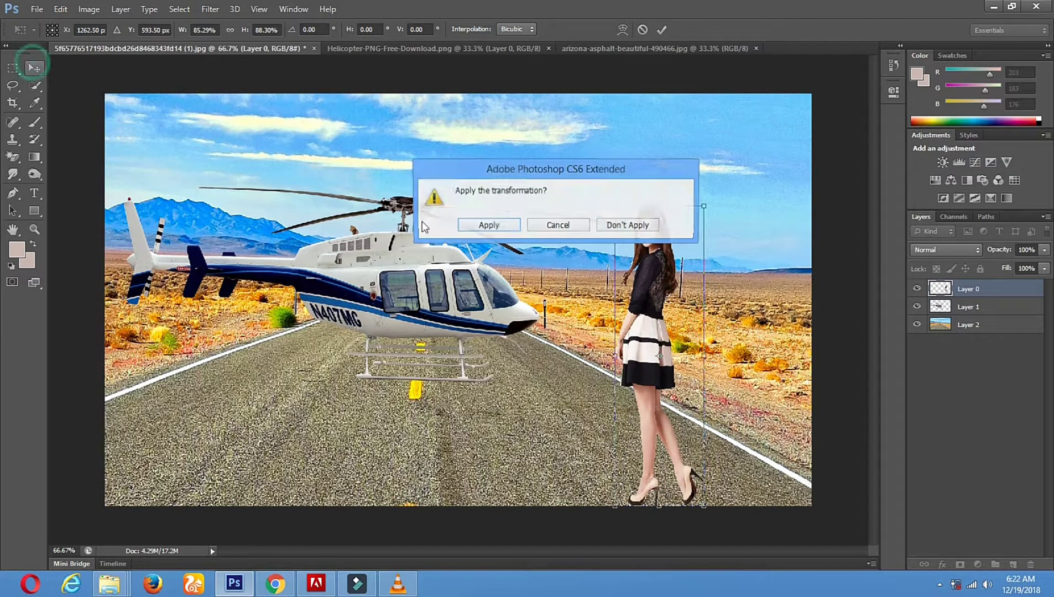
click(474, 225)
Step: Select the helicopter layer and raise the helicopter slightly above its place on the road
right_click(415, 287)
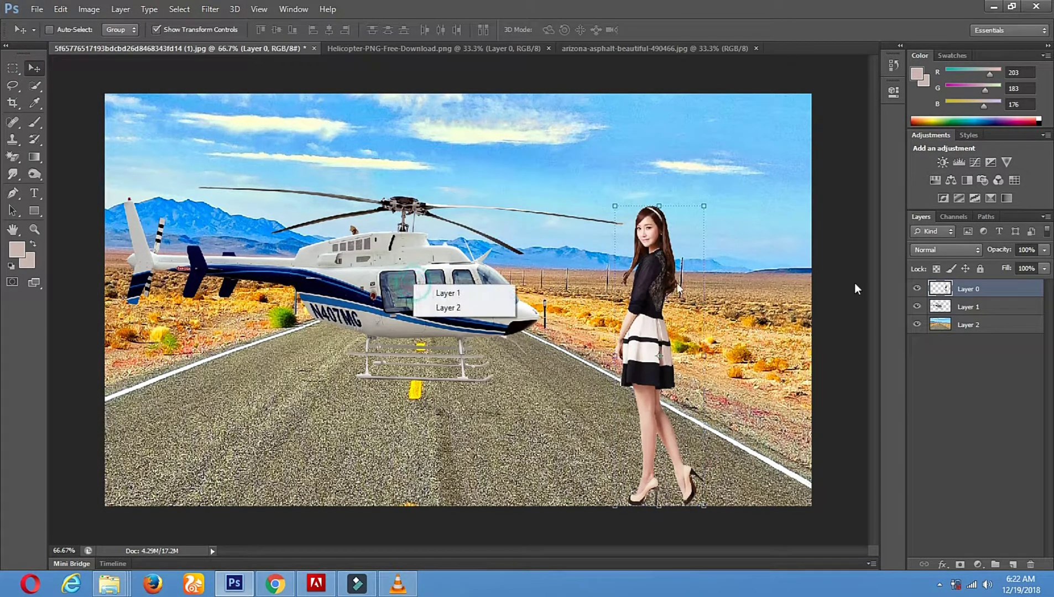
click(974, 324)
click(988, 306)
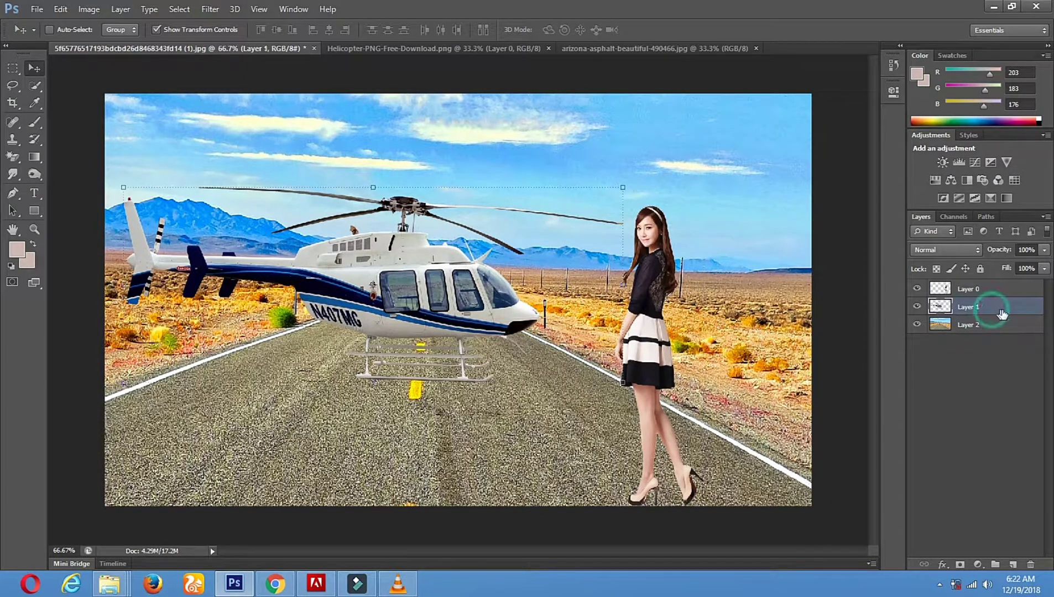
drag(366, 321, 363, 298)
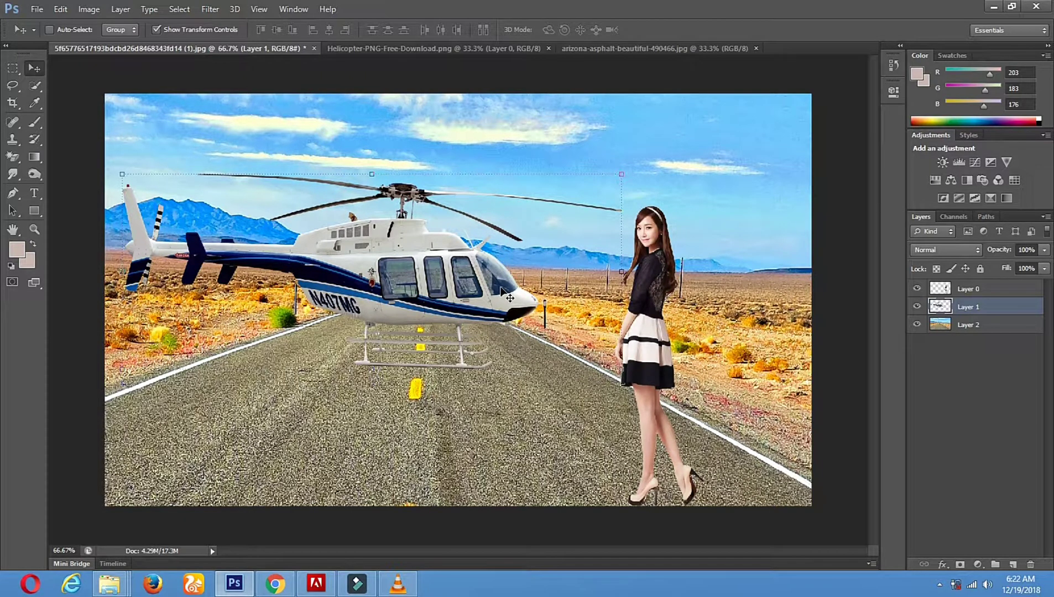
Step: Select the woman's layer and move her a little to the right, away from the helicopter's nose
right_click(643, 311)
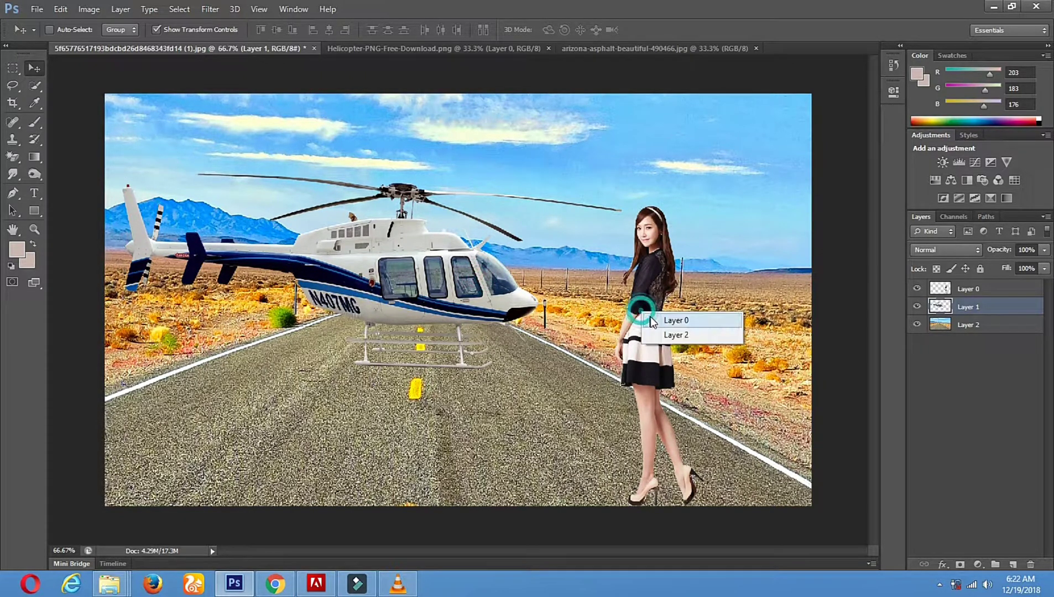
click(661, 316)
drag(644, 339, 687, 316)
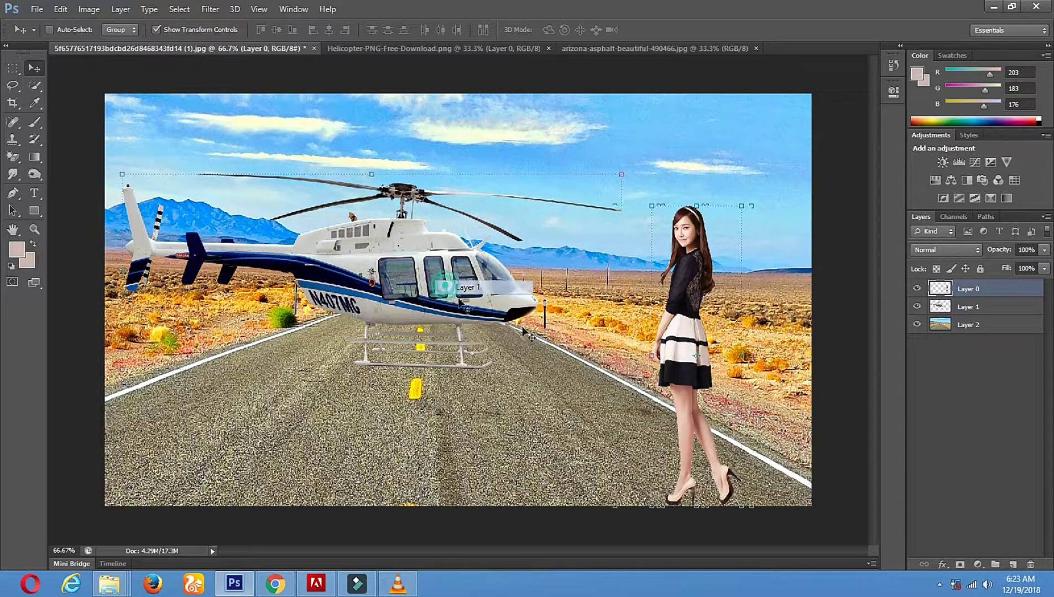
Step: Darken the road layer beneath the helicopter's skids with the Burn tool, reducing the brush size to 236 px
ctrl+click(486, 287)
click(35, 174)
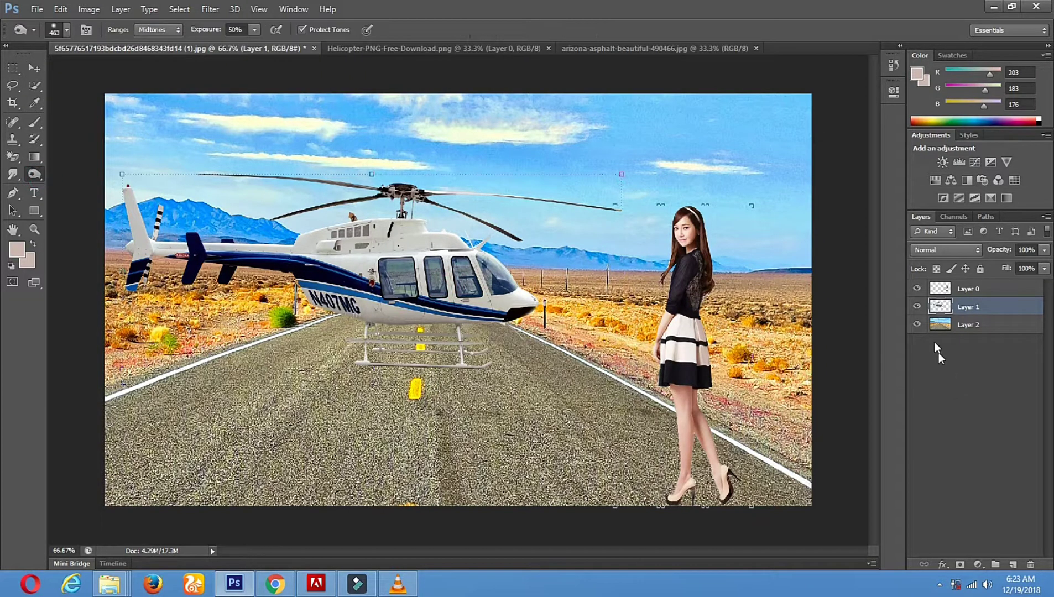
click(941, 327)
click(36, 170)
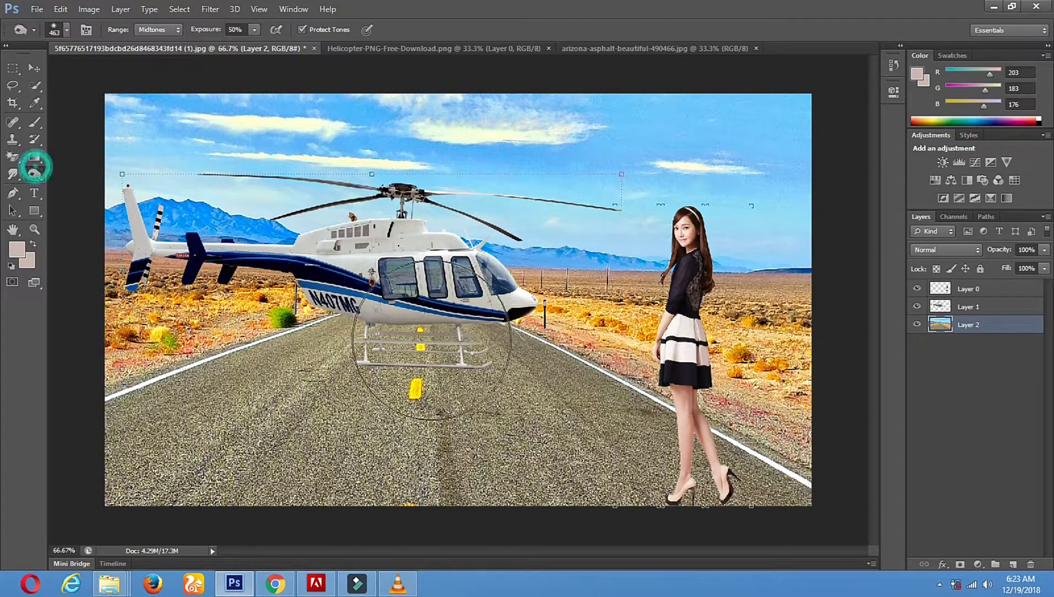
mouse_move(407, 370)
mouse_down()
mouse_move(302, 386)
mouse_move(399, 359)
mouse_up()
right_click(399, 359)
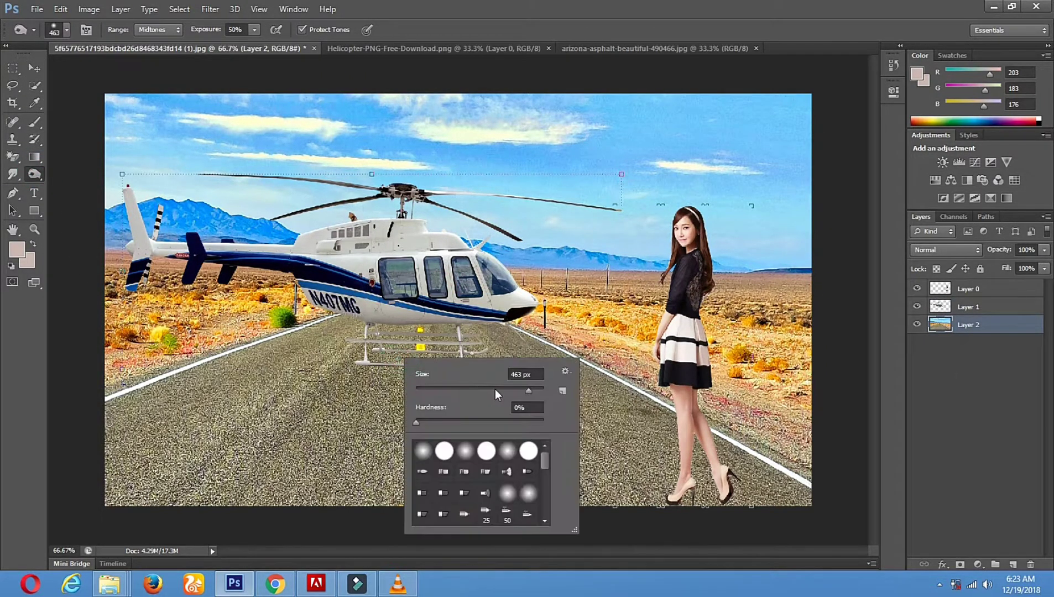
drag(514, 388, 497, 389)
click(360, 372)
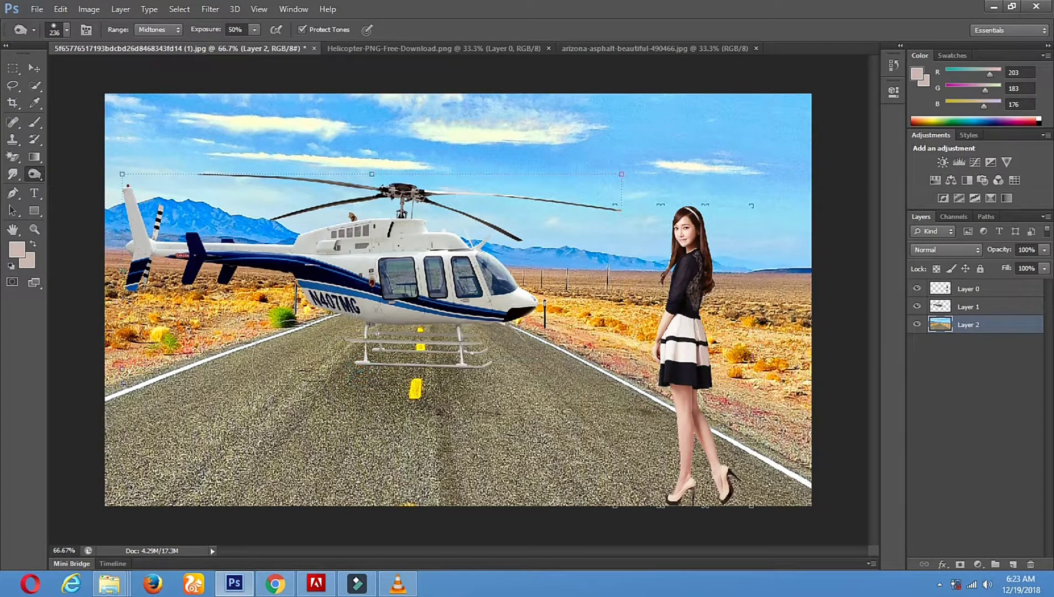
Step: Burn a soft shadow around the skids and across the road toward the woman's feet with an 81 px brush, then set the brush to 90 px
right_click(445, 380)
drag(506, 409, 507, 408)
drag(318, 373, 492, 386)
mouse_move(326, 354)
mouse_down()
mouse_move(505, 375)
mouse_move(285, 376)
mouse_move(297, 366)
mouse_move(247, 361)
mouse_move(182, 379)
mouse_move(459, 364)
mouse_move(349, 398)
mouse_up()
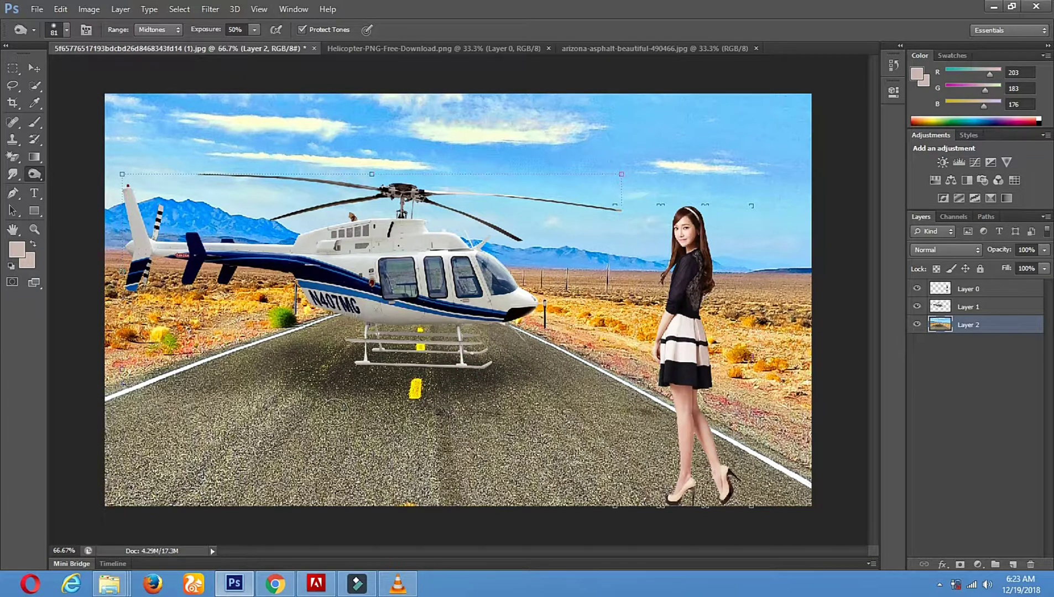
mouse_move(500, 379)
mouse_down()
mouse_move(549, 378)
mouse_move(471, 387)
mouse_move(533, 392)
mouse_move(417, 395)
mouse_move(511, 380)
mouse_move(336, 385)
mouse_move(451, 393)
mouse_move(459, 390)
mouse_move(201, 362)
mouse_move(271, 368)
mouse_move(214, 374)
mouse_move(370, 401)
mouse_move(352, 384)
mouse_move(451, 420)
mouse_move(575, 508)
mouse_move(669, 492)
mouse_move(661, 497)
mouse_move(679, 483)
mouse_move(679, 501)
mouse_move(719, 487)
mouse_move(662, 488)
mouse_move(697, 478)
mouse_move(631, 492)
mouse_move(654, 478)
mouse_move(628, 468)
mouse_up()
right_click(498, 192)
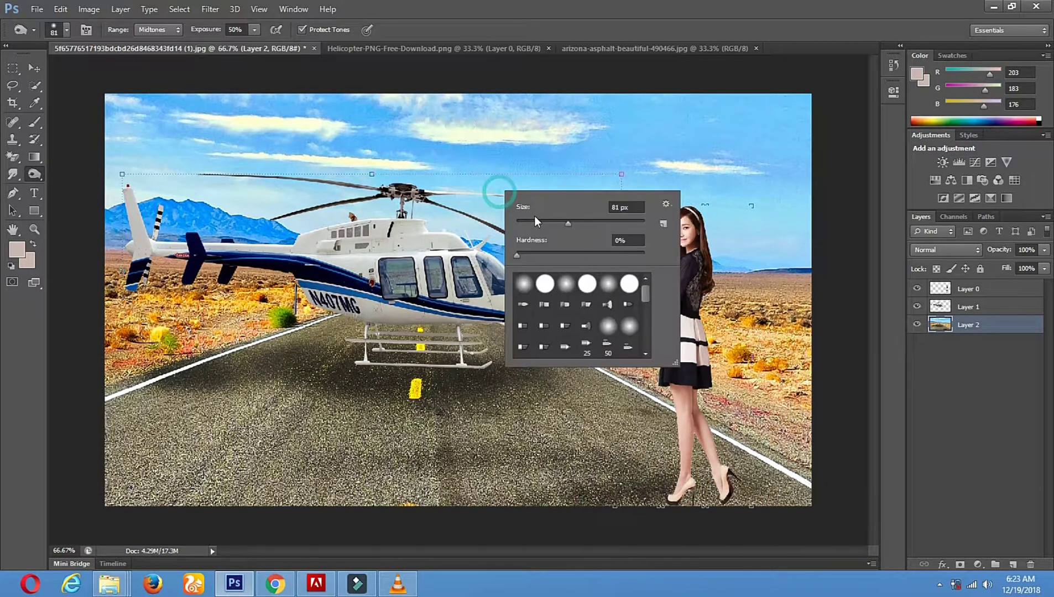
click(572, 226)
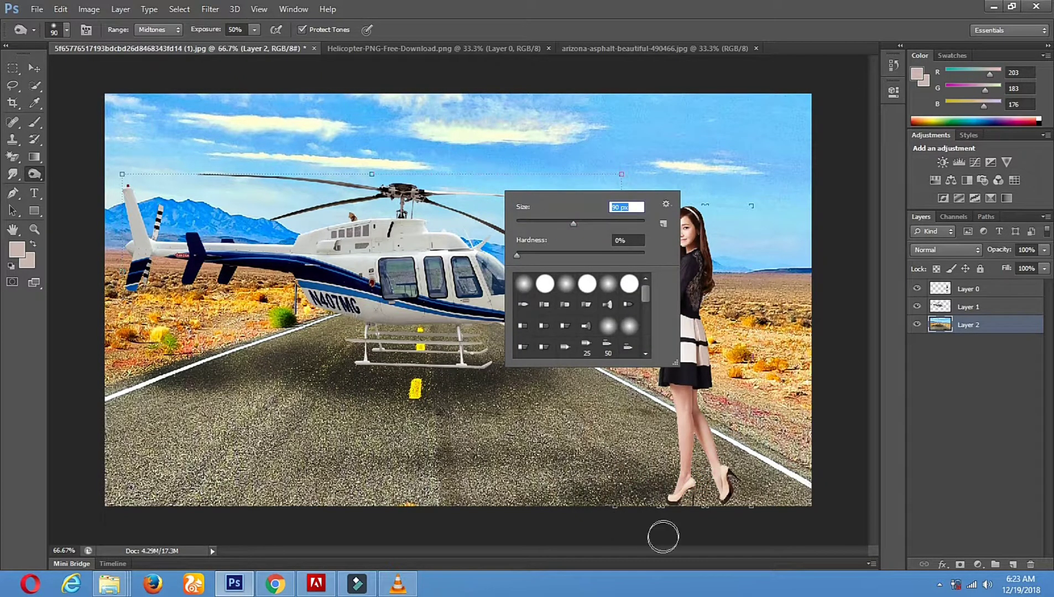
key(Return)
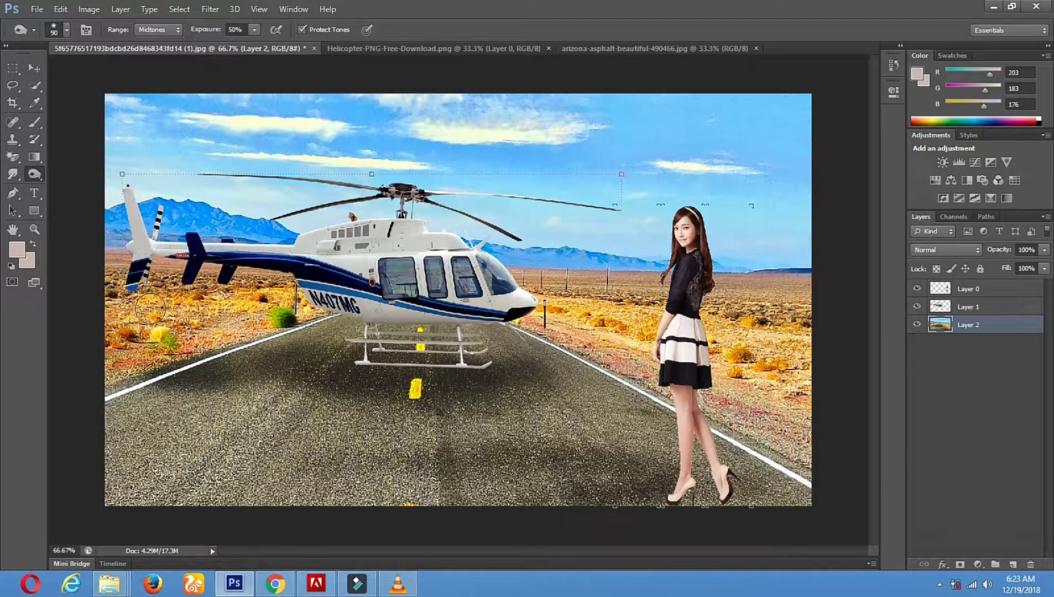
Step: Select the woman's layer with the Move tool and shift her slightly back toward the helicopter
click(31, 69)
right_click(672, 305)
click(692, 317)
drag(691, 321, 681, 322)
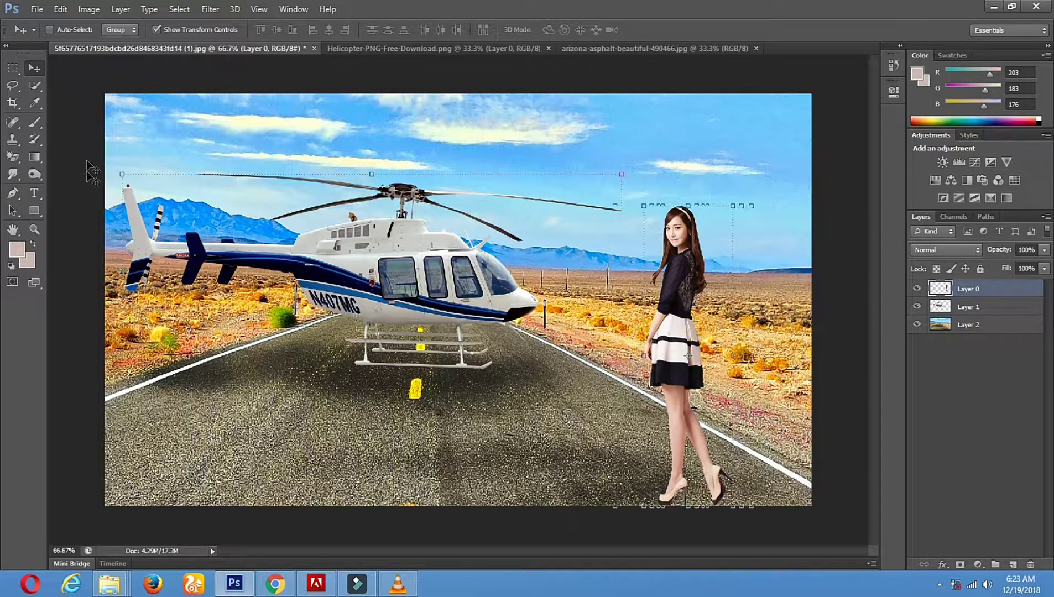
right_click(15, 175)
click(43, 156)
alt+click(33, 175)
alt+click(34, 175)
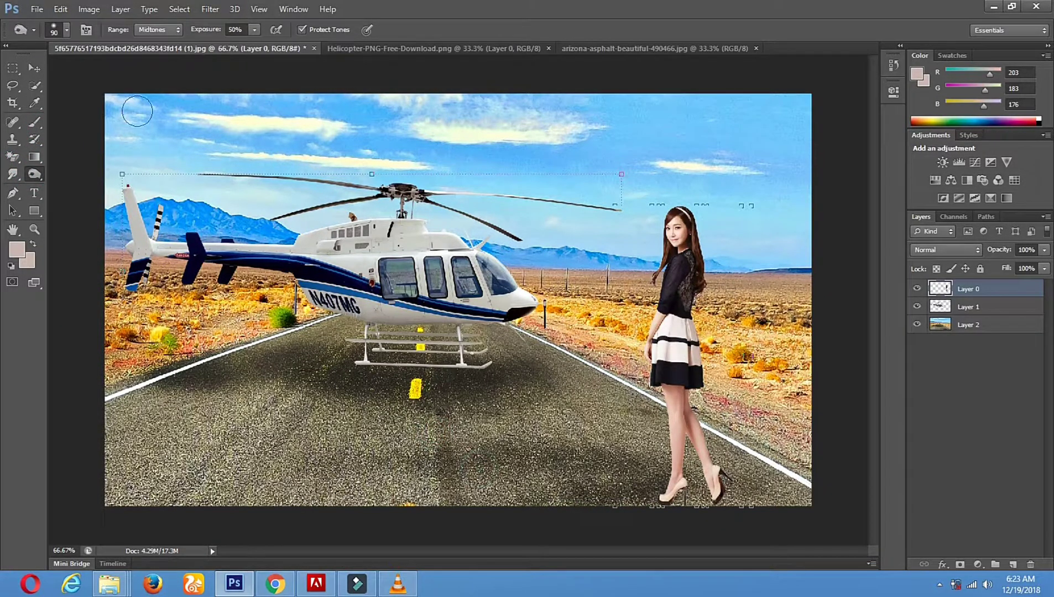
Step: Select the road background layer and shift its hue to -16 with a Hue/Saturation adjustment
click(34, 68)
right_click(509, 155)
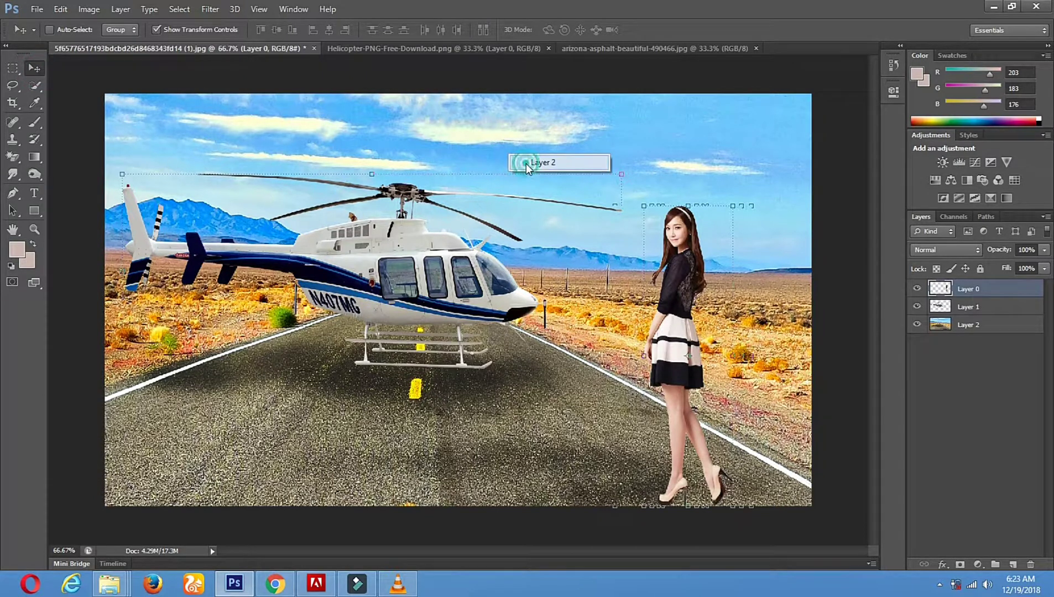
click(526, 162)
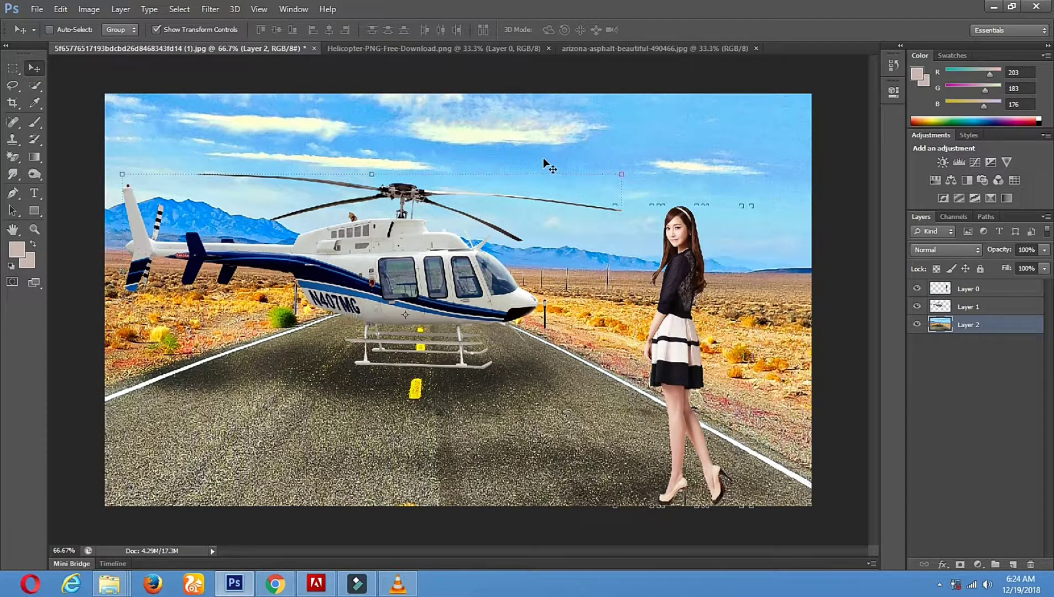
right_click(437, 157)
click(457, 165)
click(89, 9)
click(116, 44)
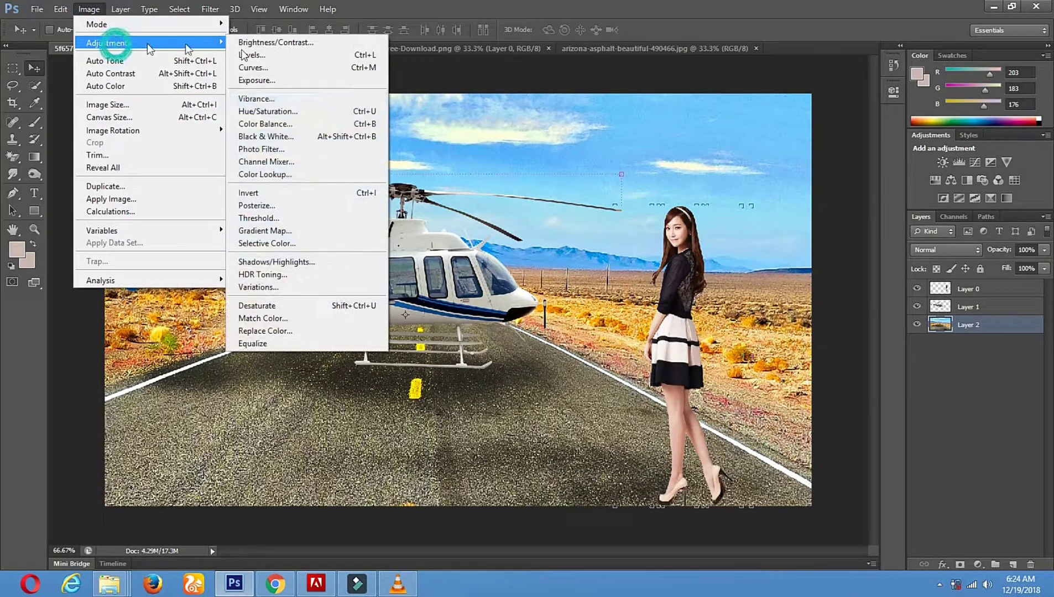
click(354, 111)
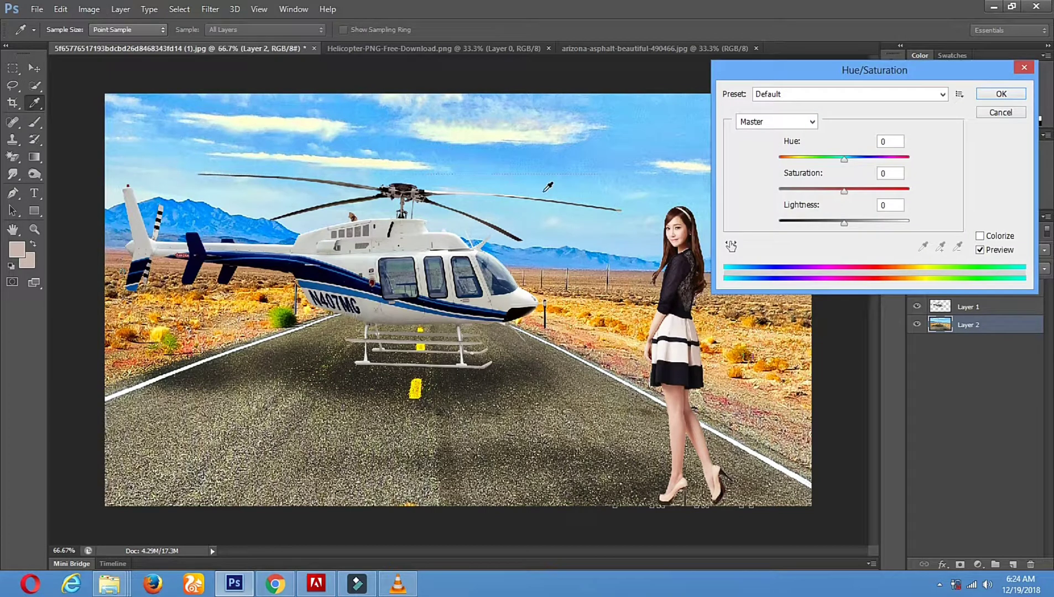
mouse_move(844, 160)
mouse_down()
mouse_move(774, 161)
mouse_move(835, 159)
mouse_up()
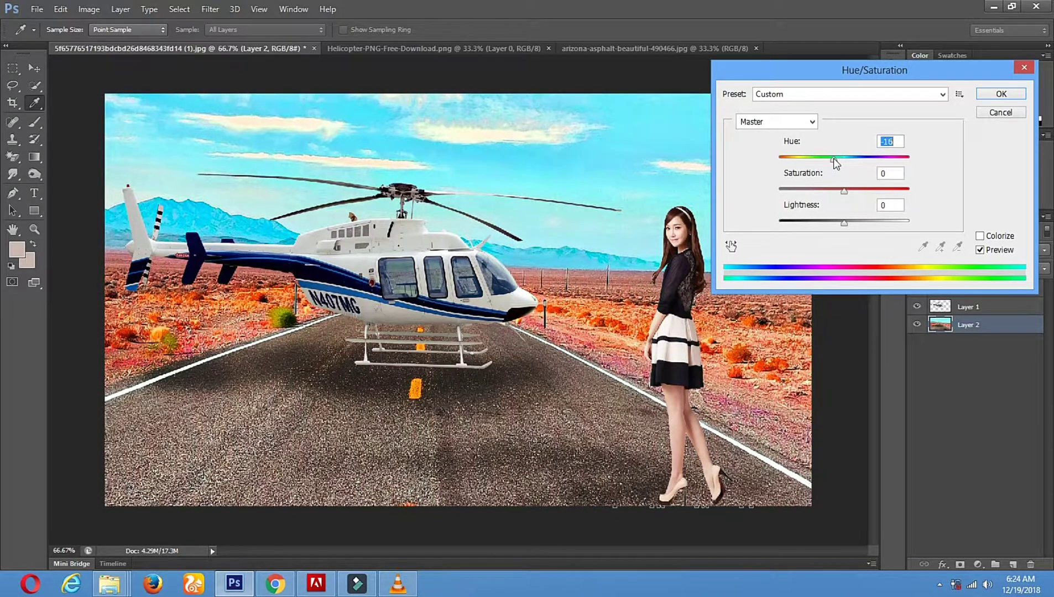
click(1002, 94)
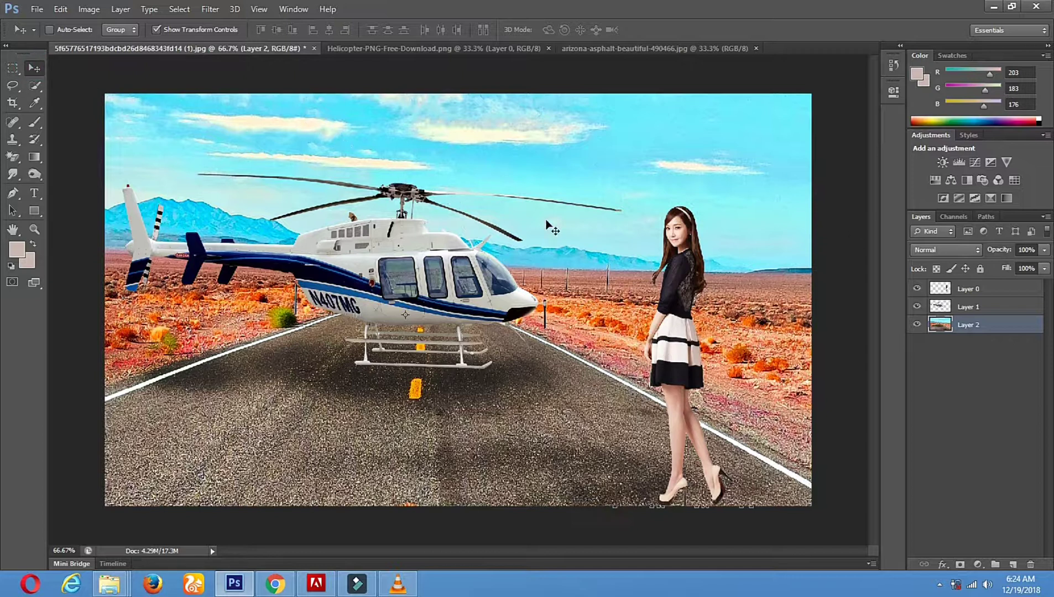
Step: Apply a Curves adjustment to the road layer's RGB channel with a midpoint at input 135 and output 123
right_click(591, 178)
click(967, 325)
click(88, 9)
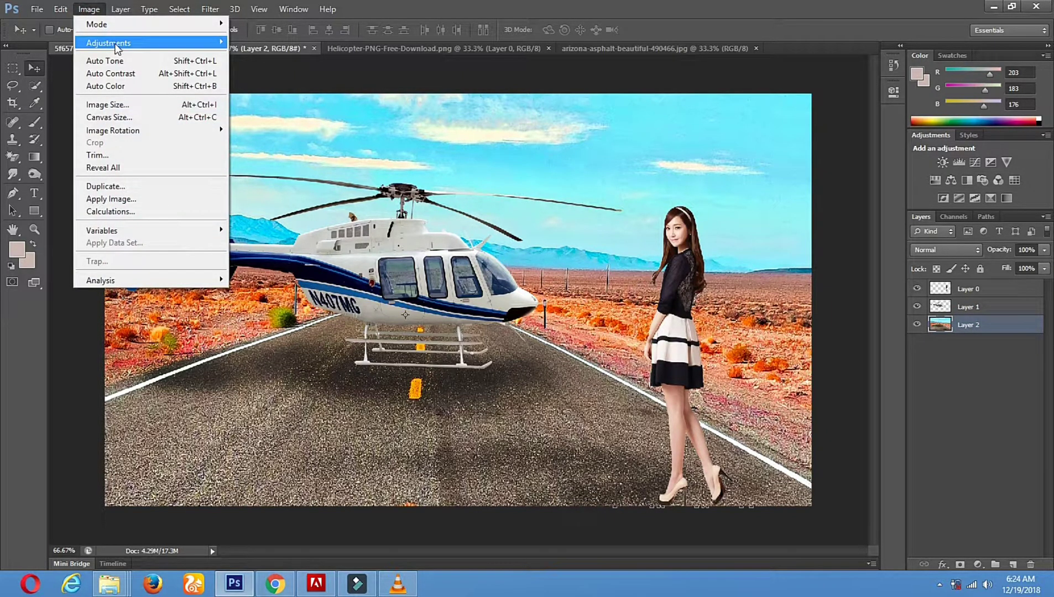
mouse_move(146, 43)
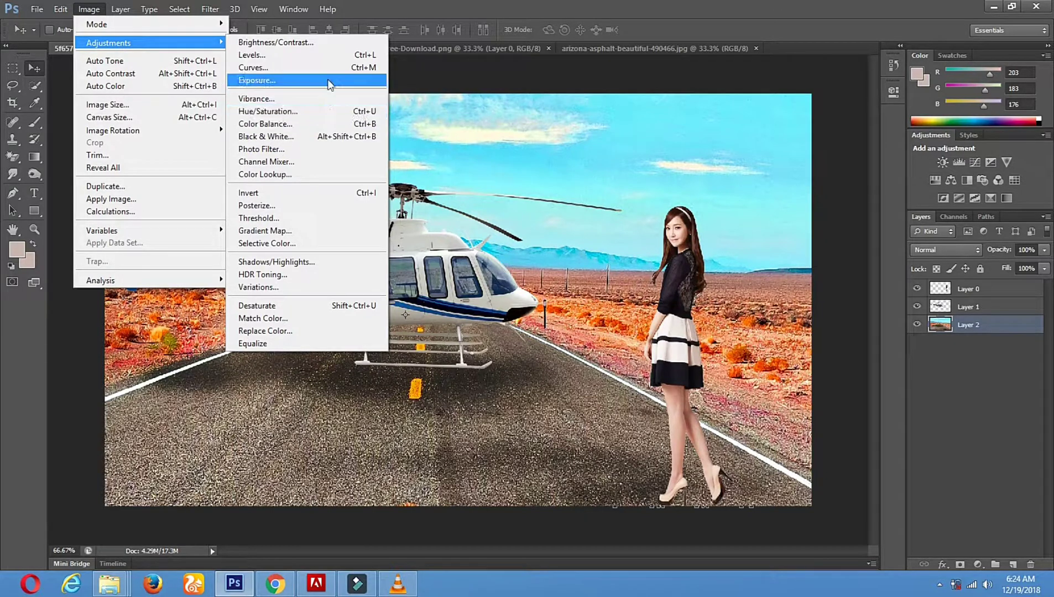
click(330, 69)
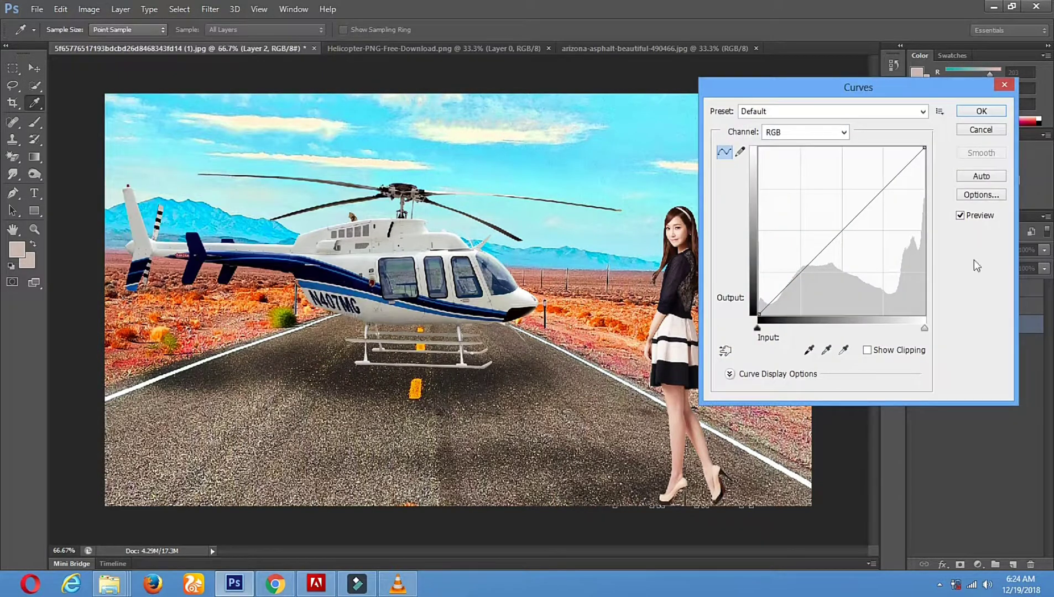
drag(819, 90, 932, 87)
mouse_move(948, 234)
mouse_down()
mouse_move(948, 220)
mouse_move(958, 231)
mouse_up()
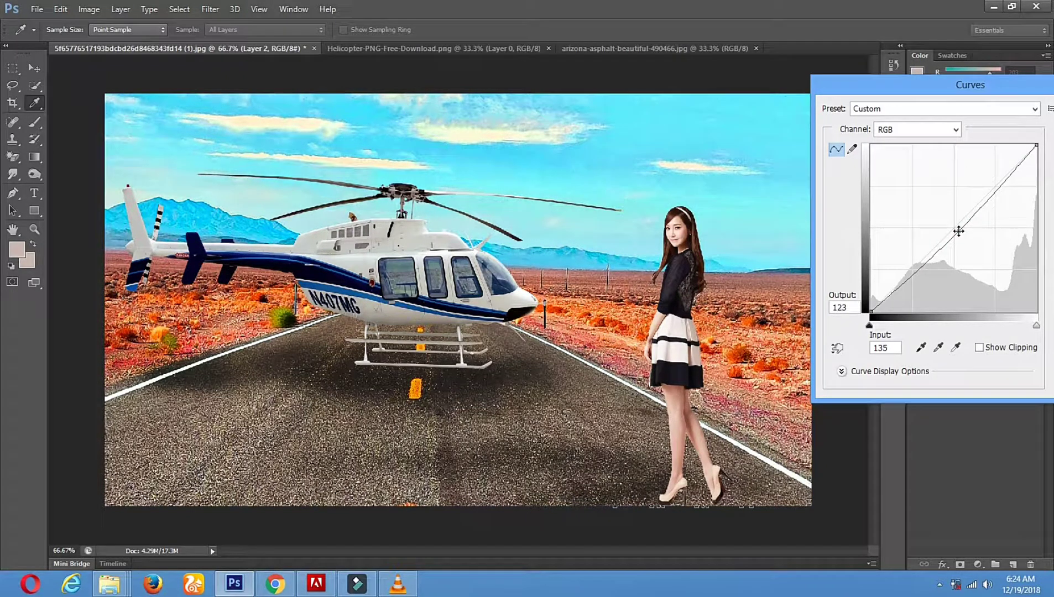
drag(1040, 84, 783, 84)
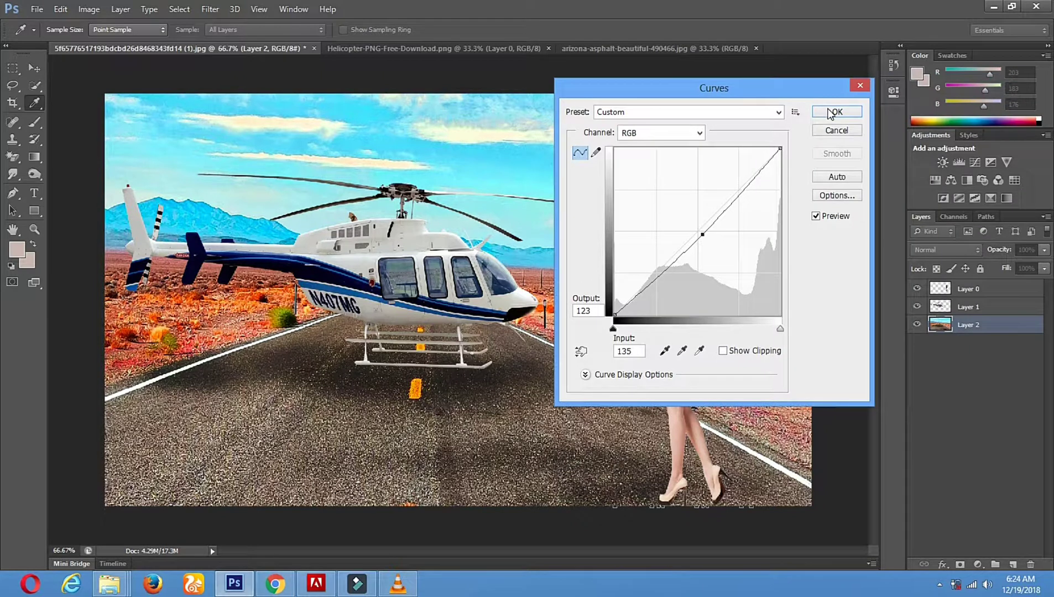
click(826, 112)
Step: Raise the road layer's saturation to about +6 with a Hue/Saturation adjustment
click(88, 8)
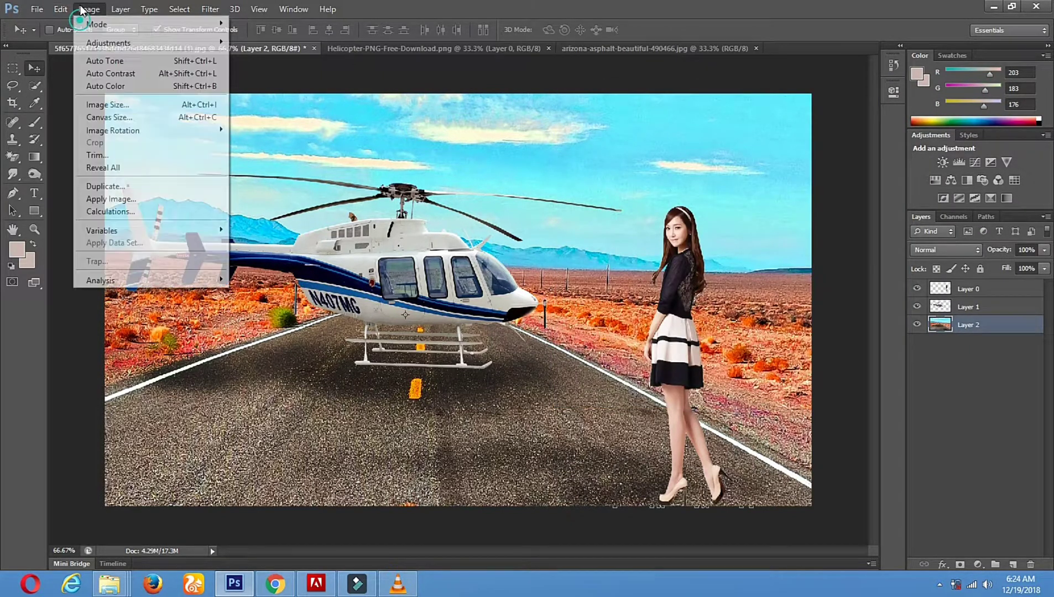
mouse_move(125, 44)
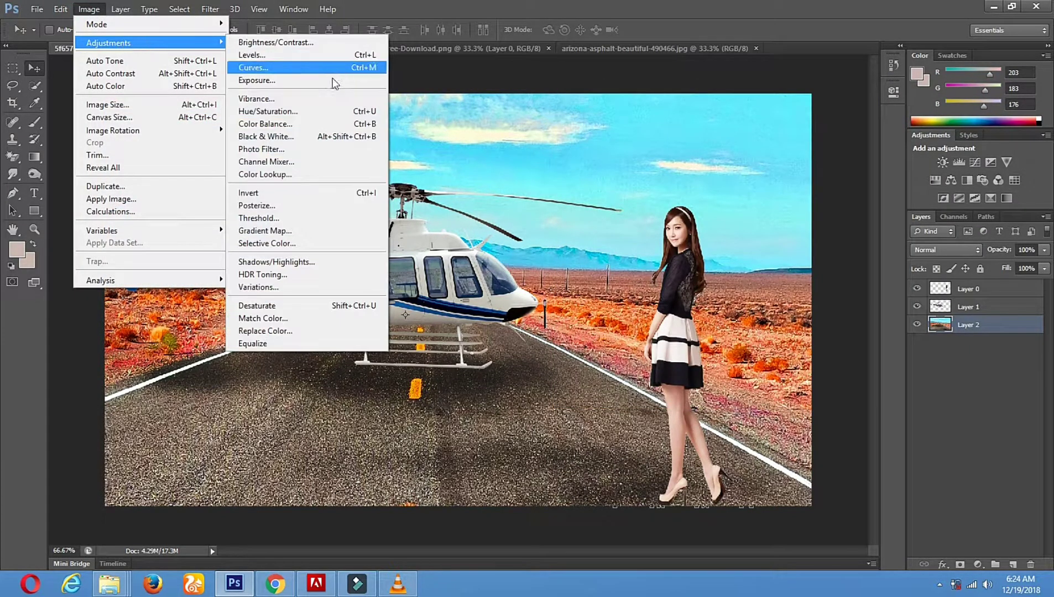
click(269, 111)
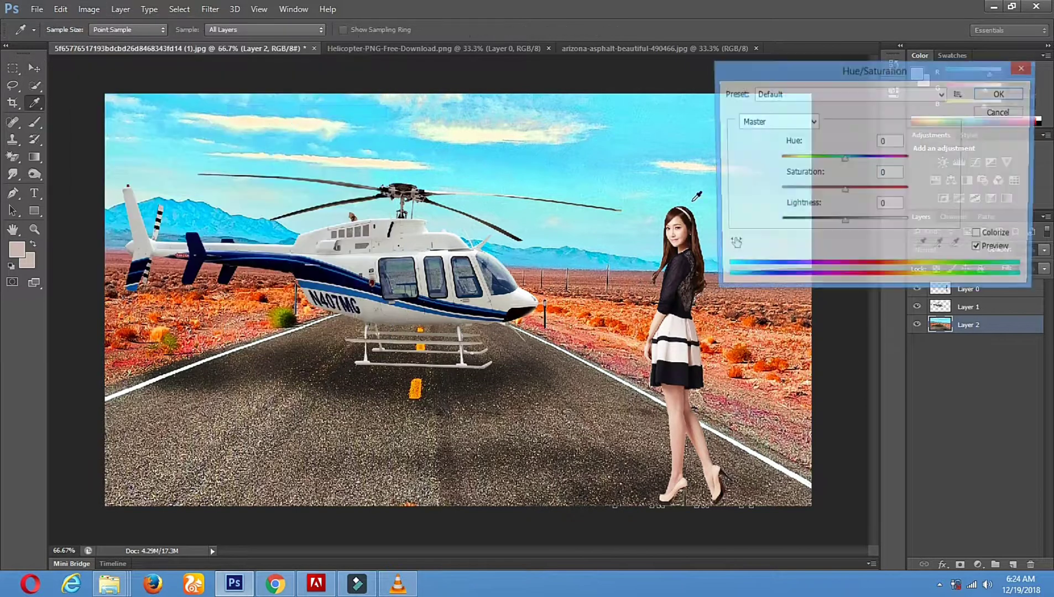
mouse_move(844, 194)
mouse_down()
mouse_move(802, 190)
mouse_move(854, 189)
mouse_up()
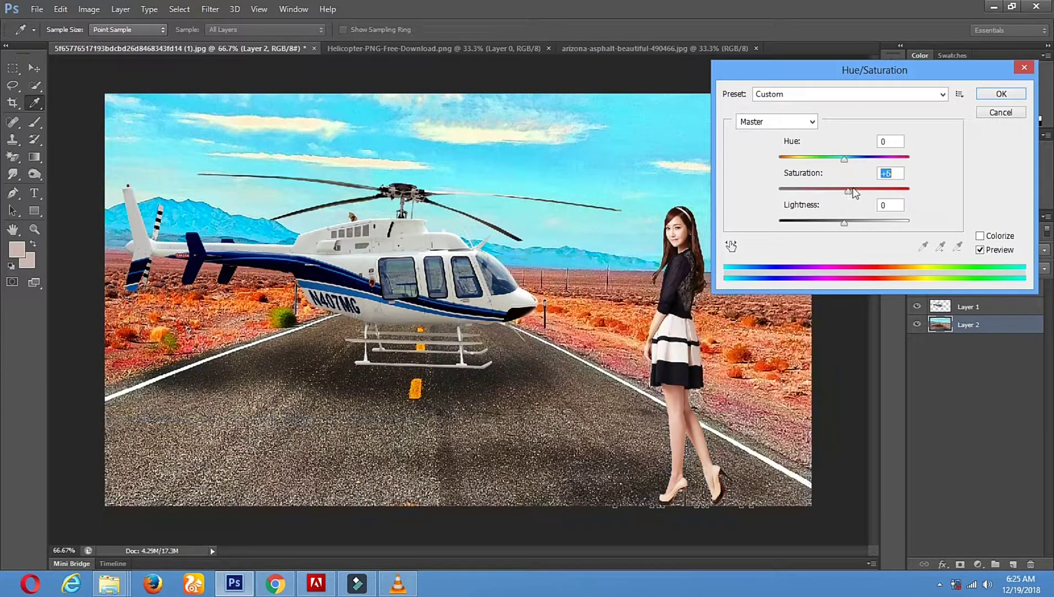
click(983, 97)
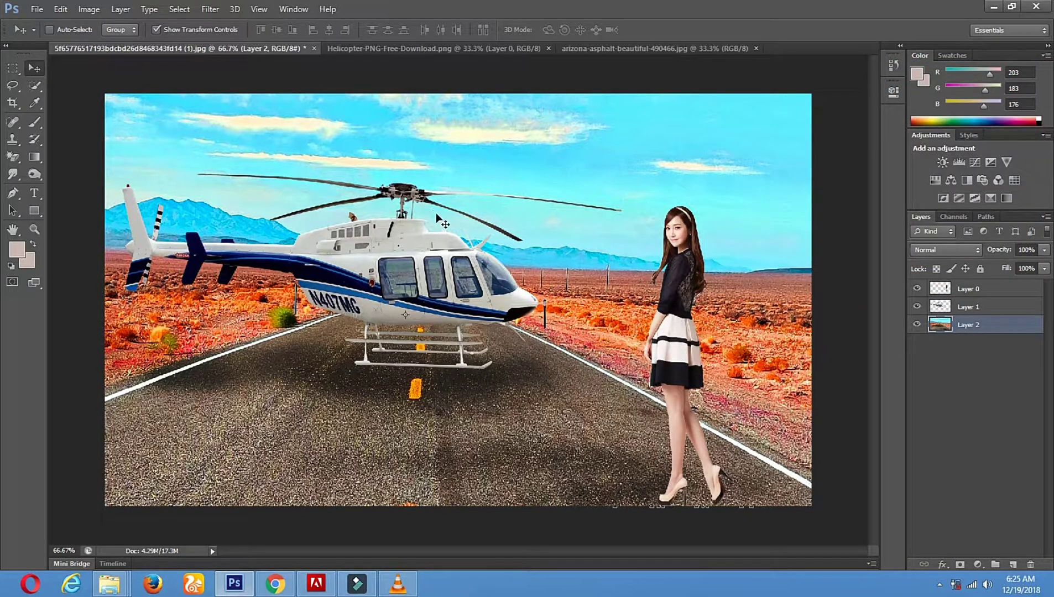
click(90, 9)
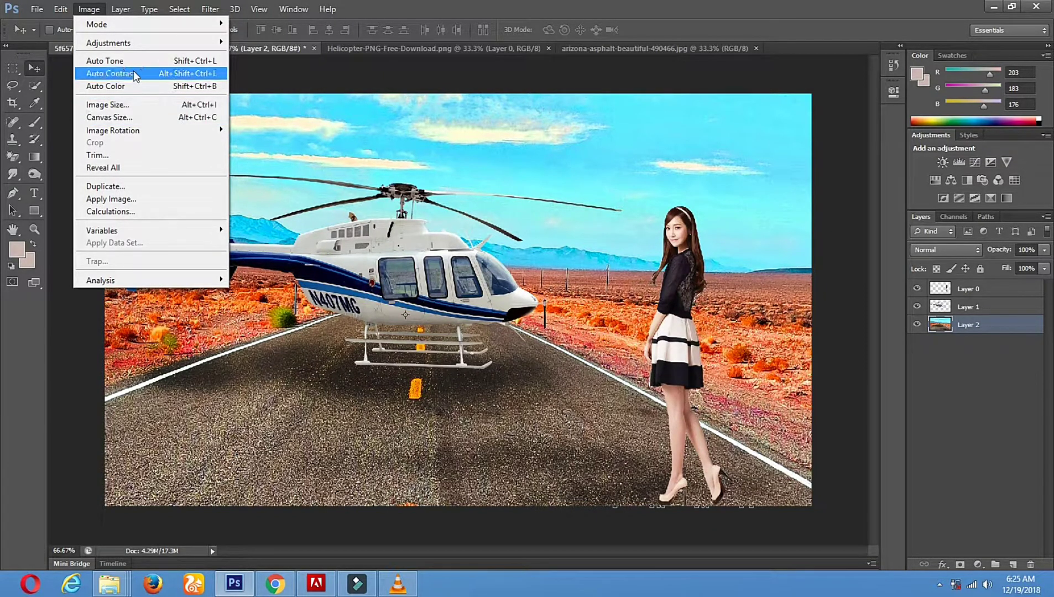
mouse_move(114, 12)
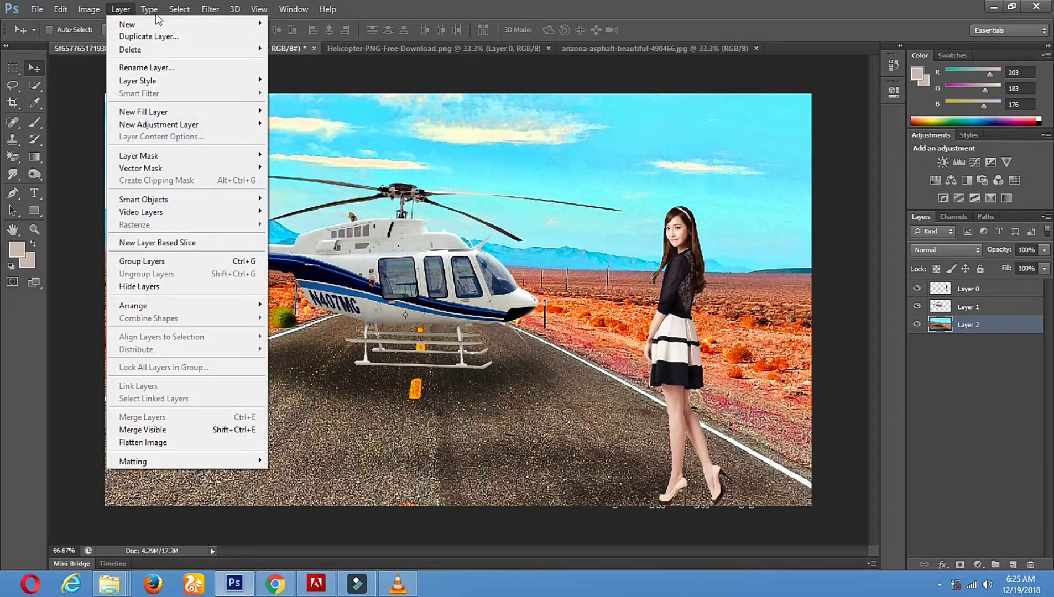
mouse_move(208, 16)
mouse_move(233, 139)
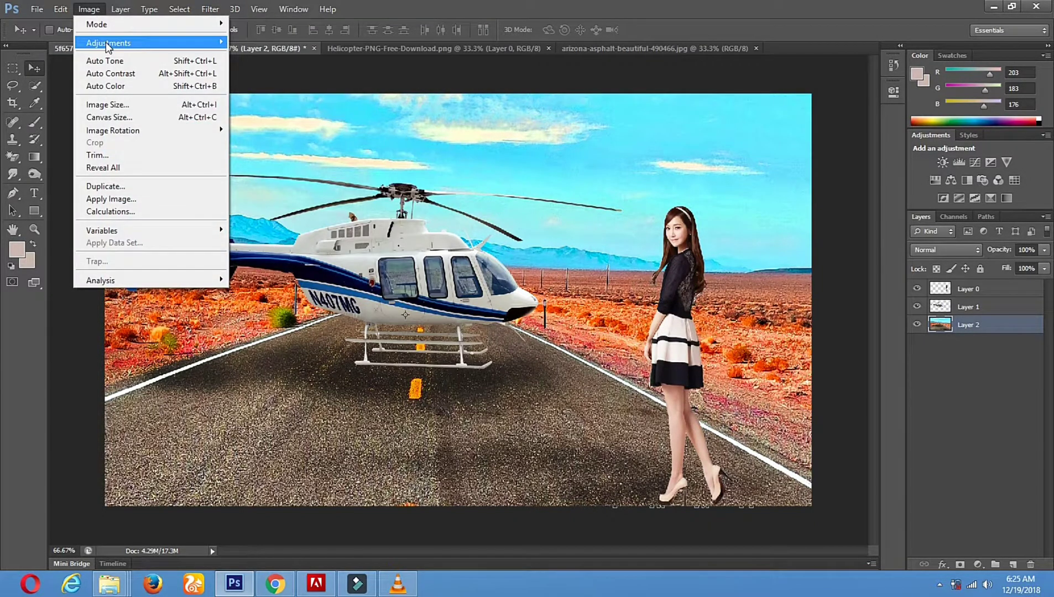
mouse_move(110, 43)
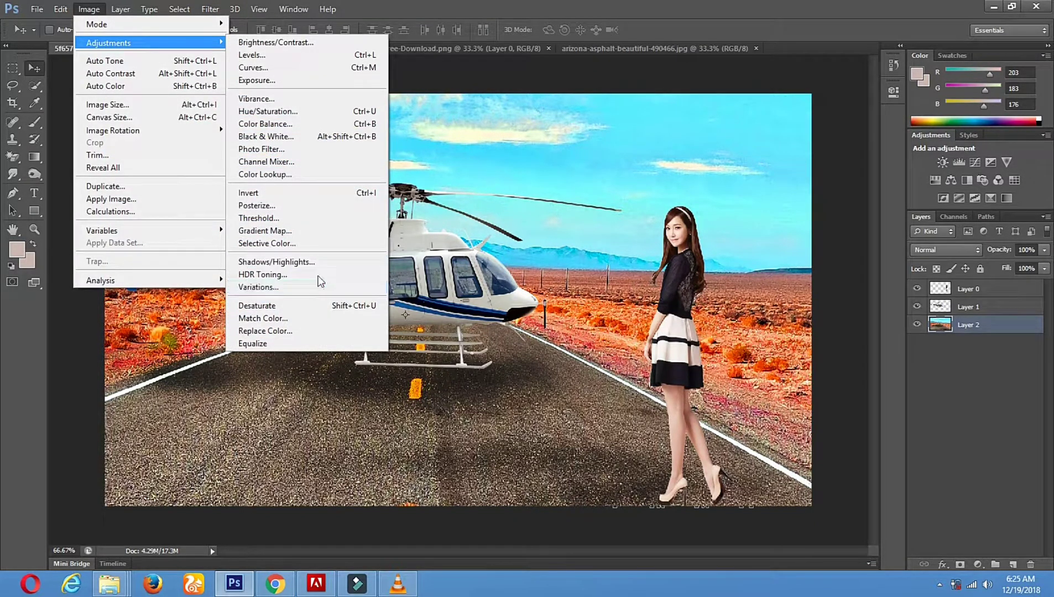
Step: Start HDR Toning on the flattened composite and set the Edge Glow radius to 203 px and strength to 2.98
key(Escape)
key(Escape)
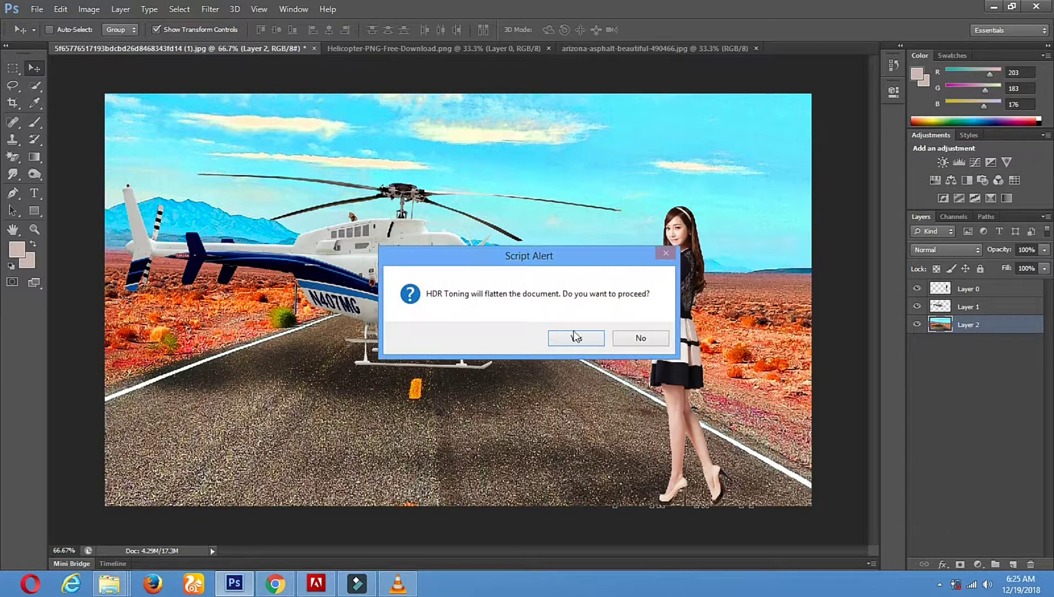
click(576, 344)
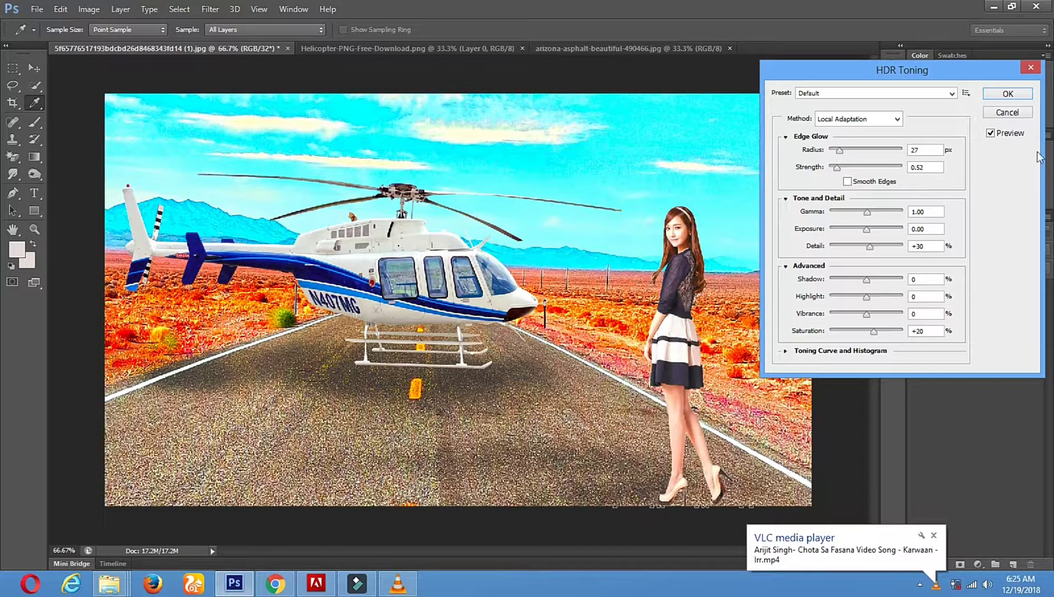
drag(839, 149, 875, 152)
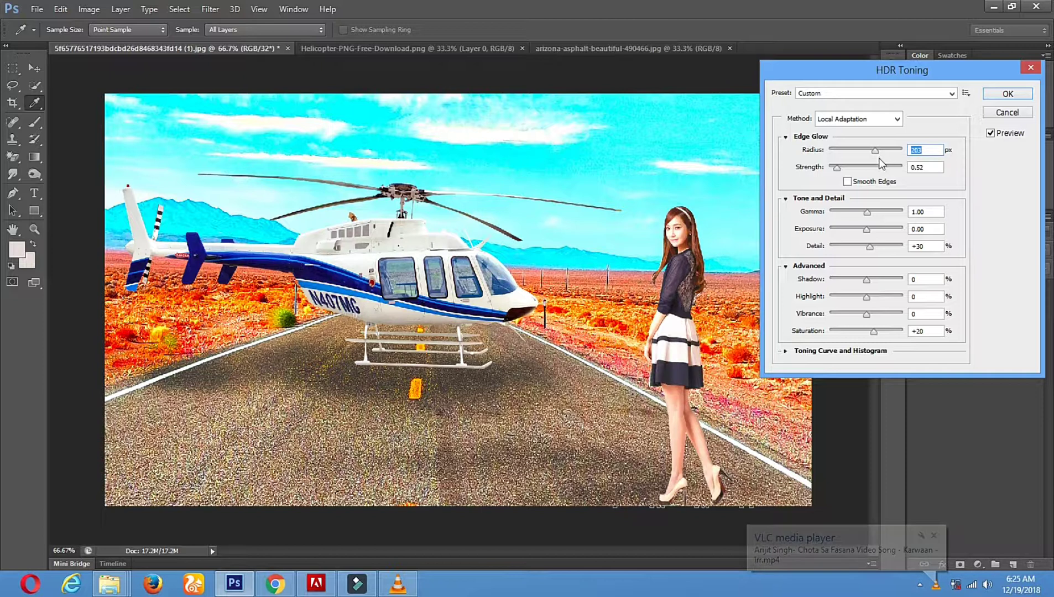
drag(838, 168, 907, 175)
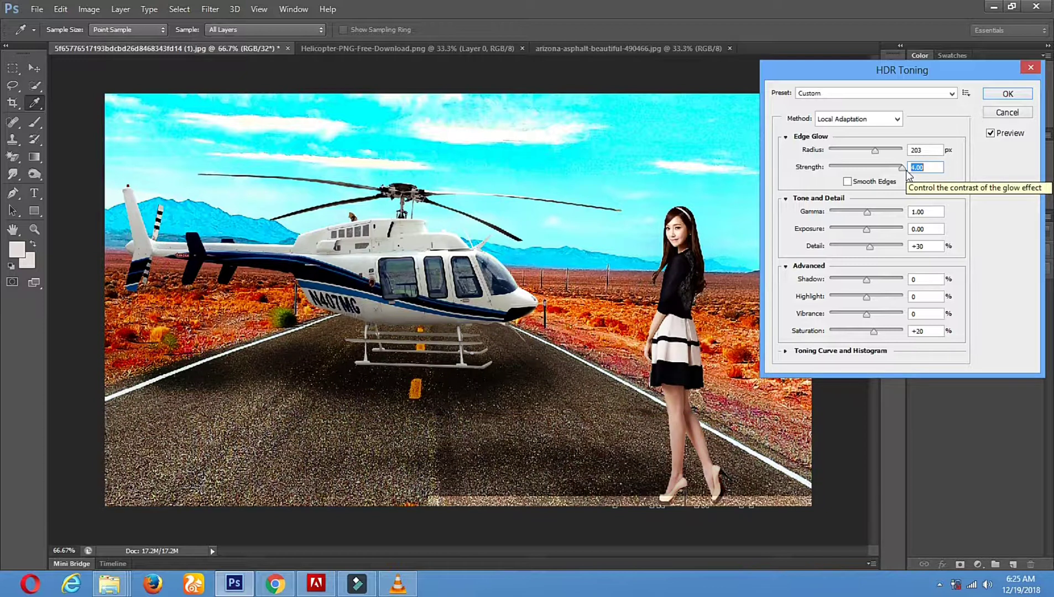
drag(906, 171, 883, 174)
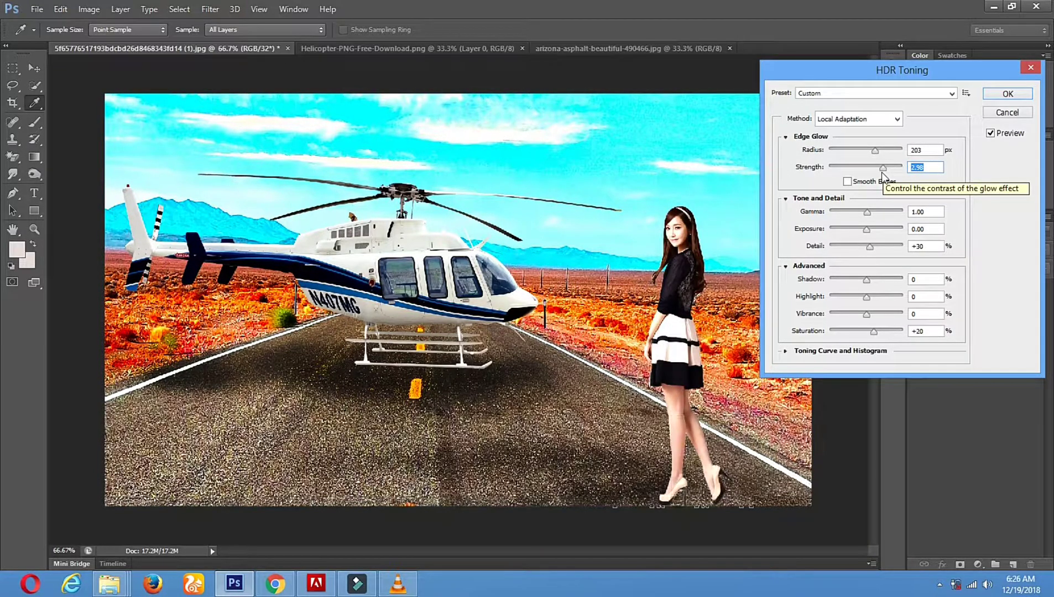
Step: Set the HDR Toning gamma to 0.57, exposure to +0.14 and detail to -12%
drag(867, 212, 851, 231)
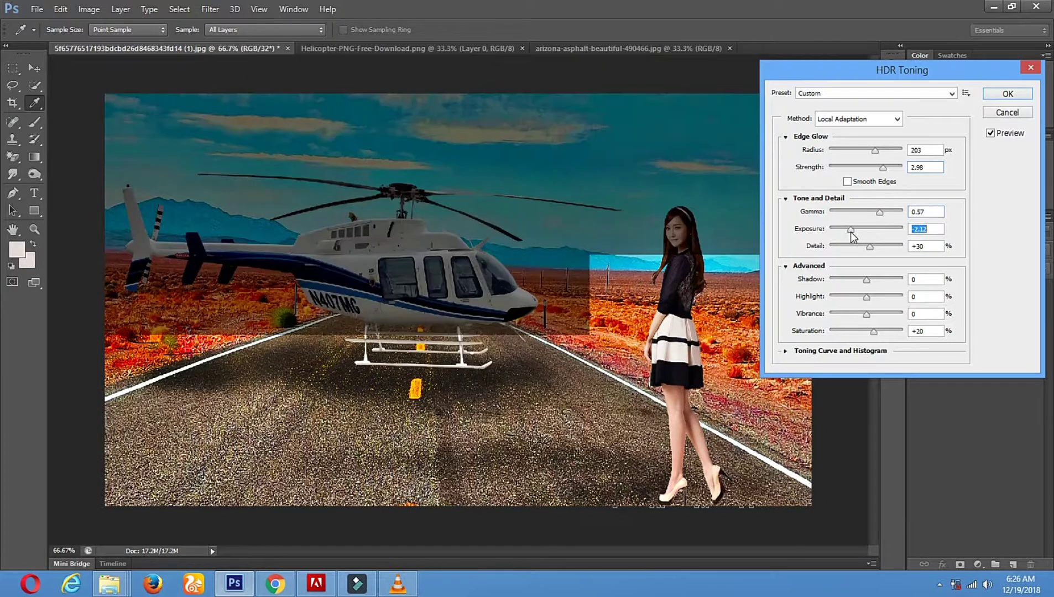
click(867, 231)
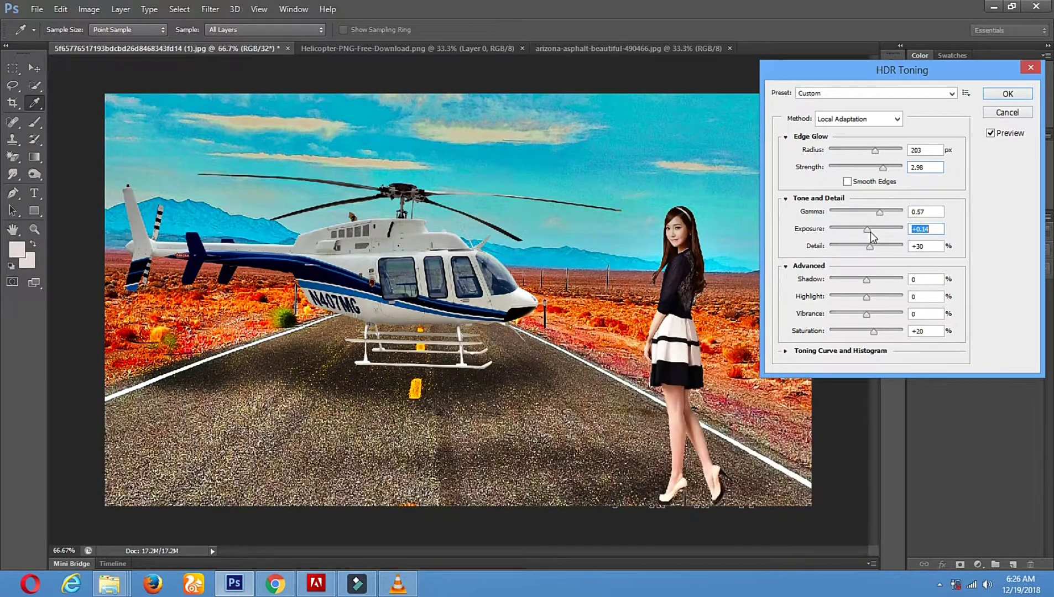
drag(868, 245, 863, 251)
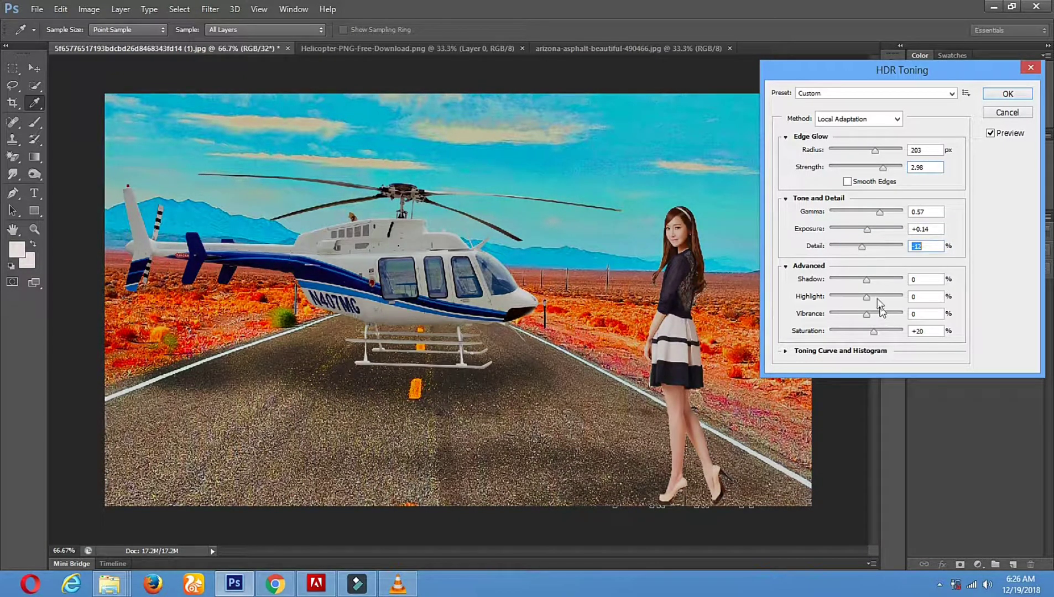
Step: Set the HDR Toning shadow to -6% and highlight to -46%, and apply the toning to the image
drag(866, 282, 852, 301)
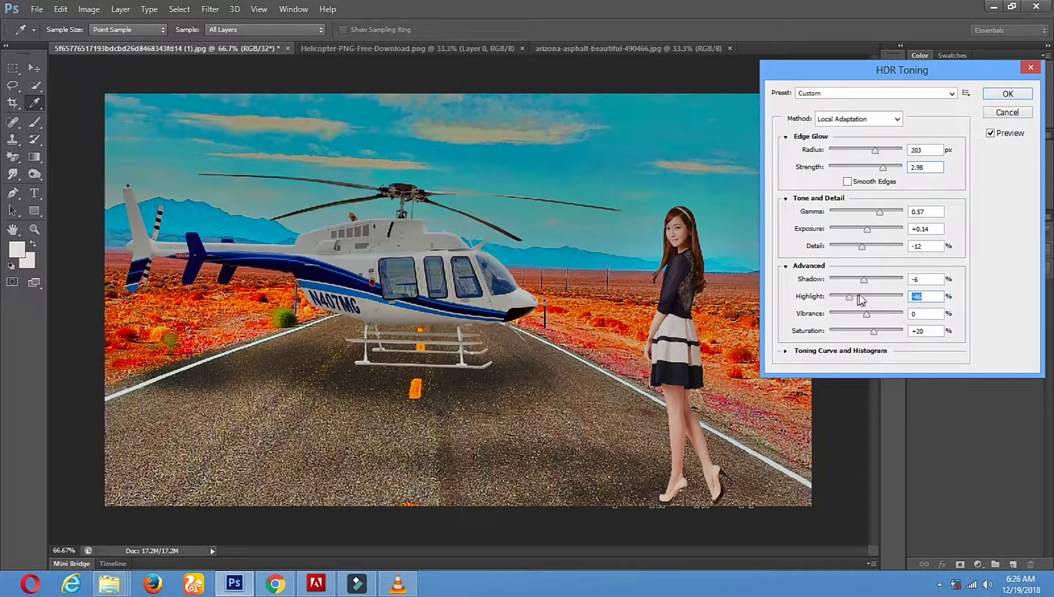
click(996, 95)
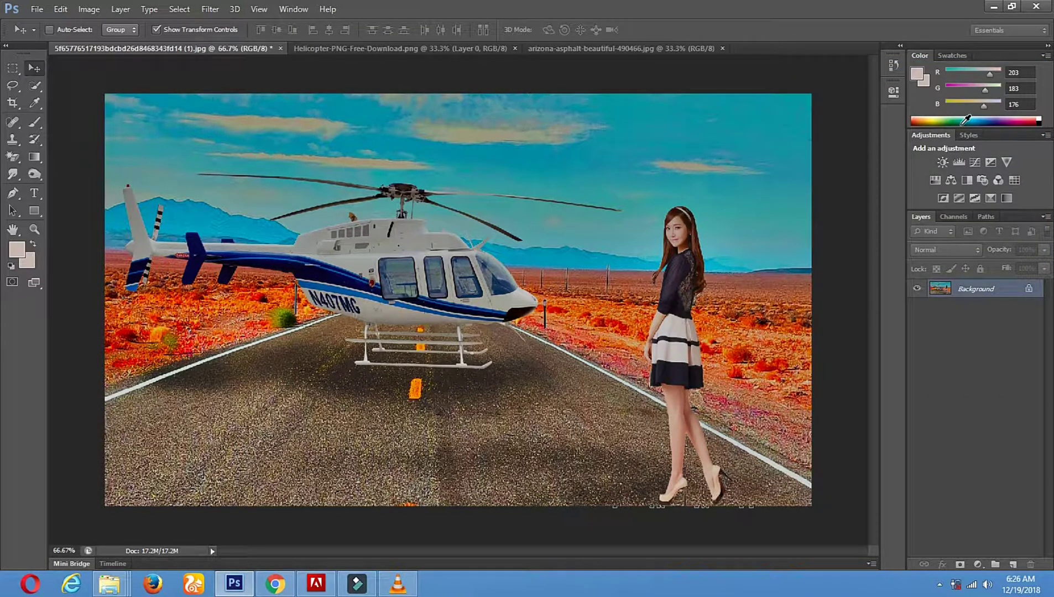
Step: Save the composite to the Desktop as a JPEG named newww with High quality
click(37, 9)
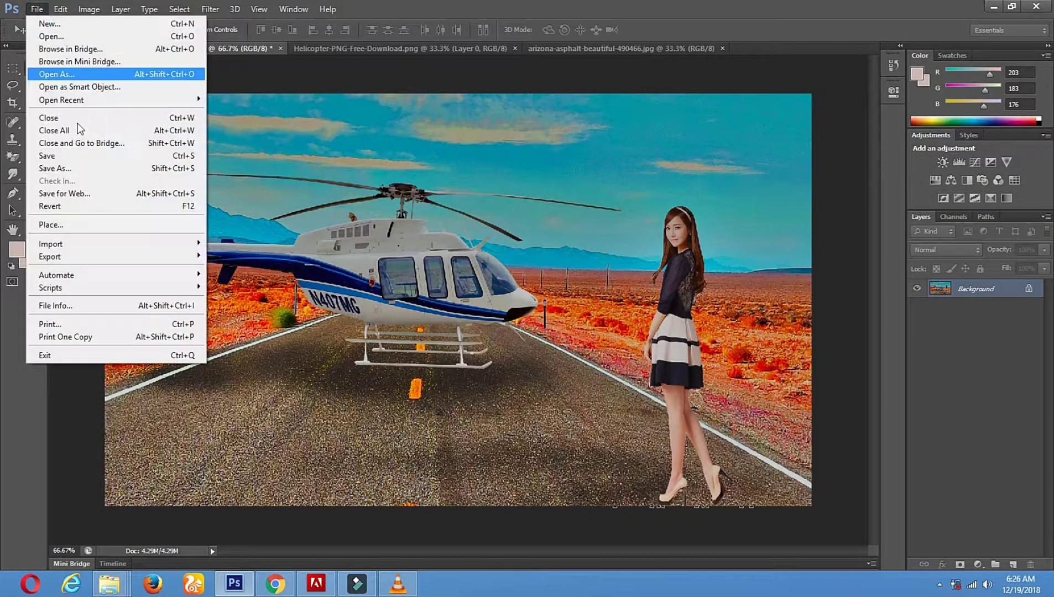
click(93, 173)
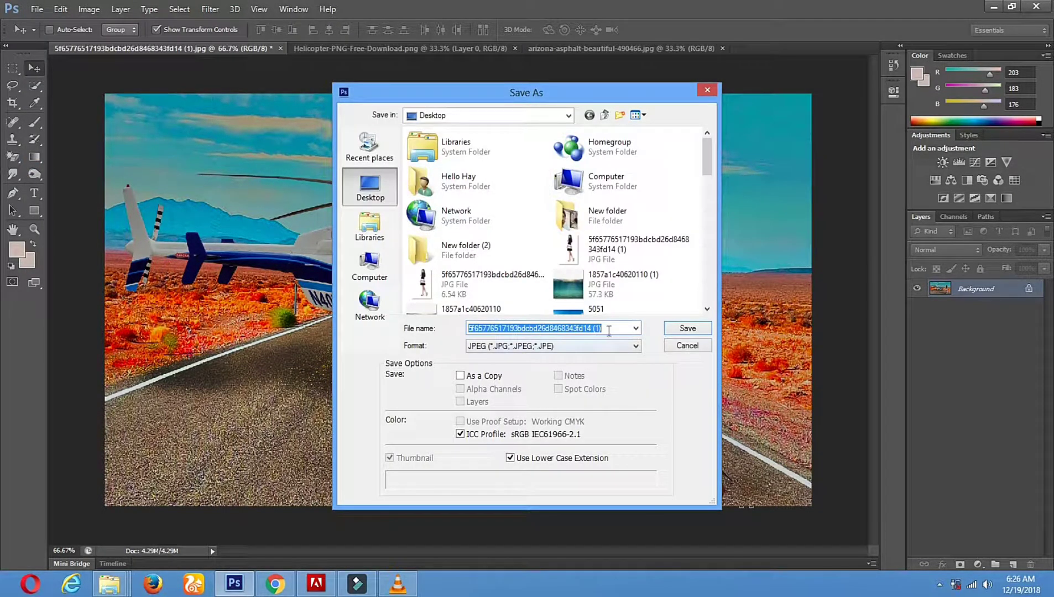
text(pl)
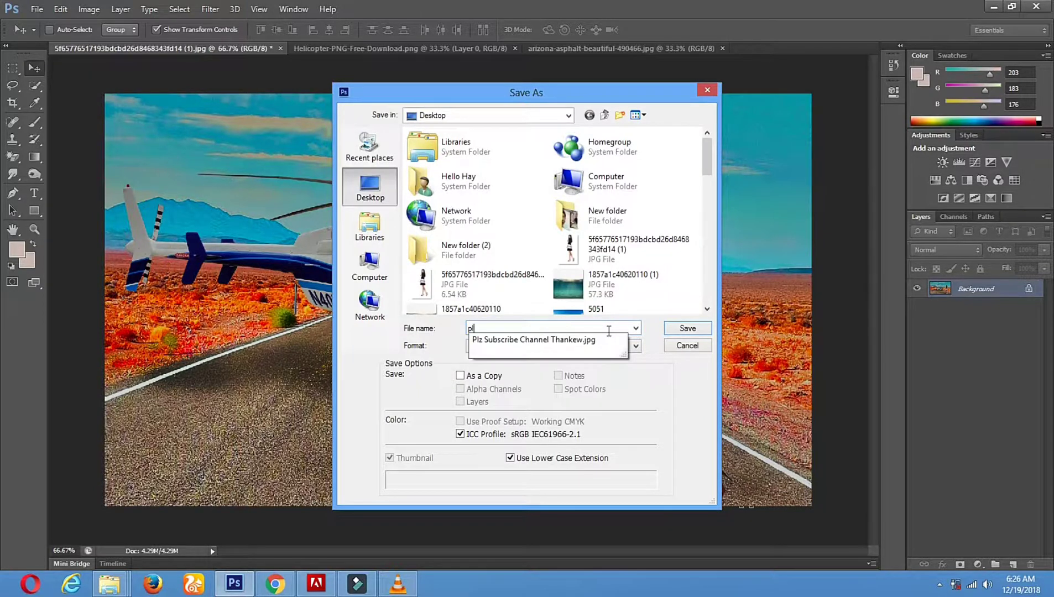
click(523, 340)
drag(596, 330, 450, 339)
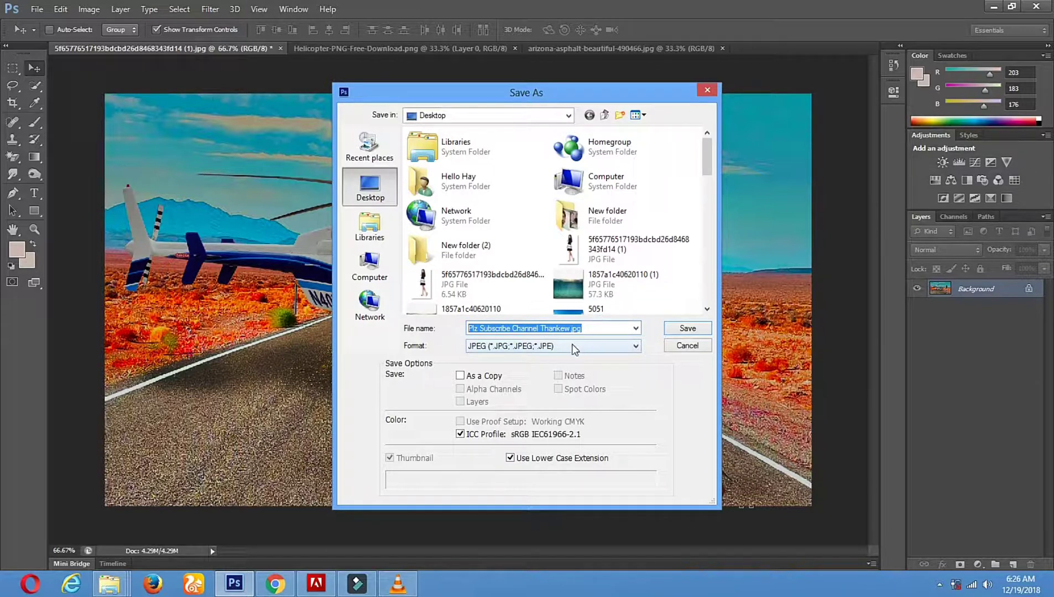
text(newww)
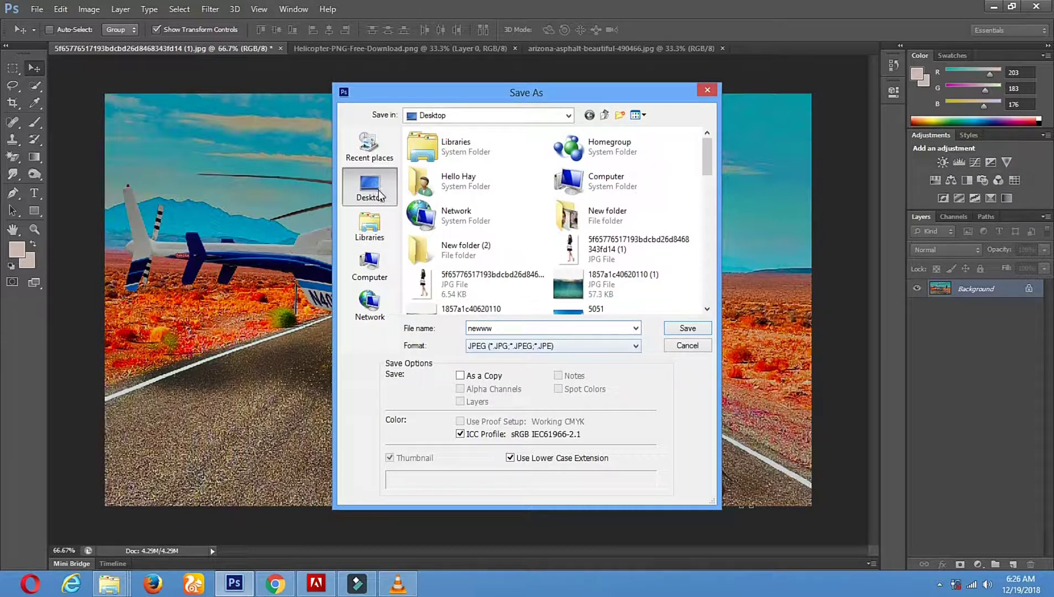
click(690, 329)
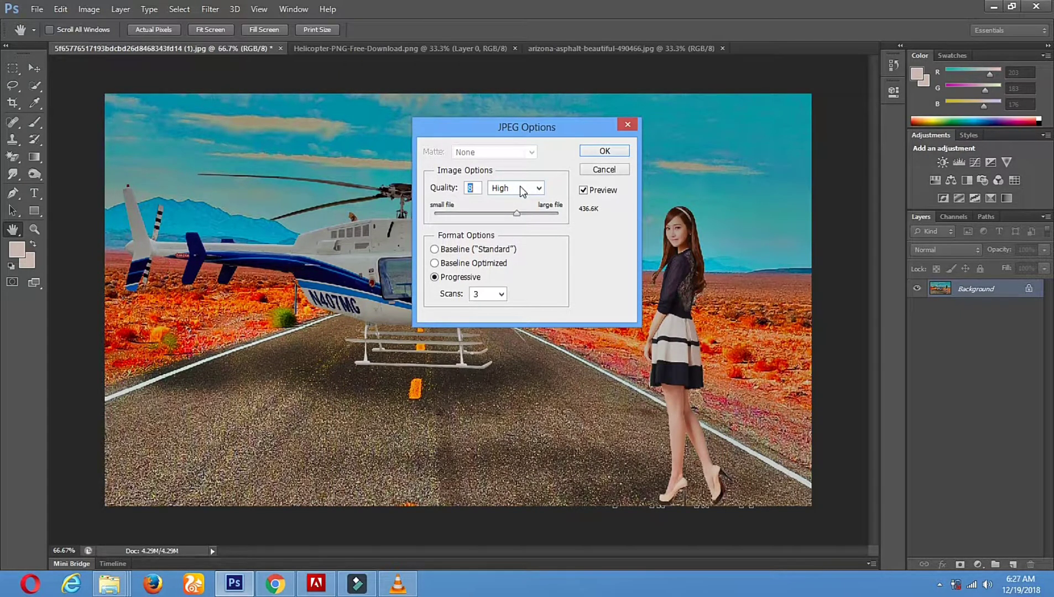
click(604, 151)
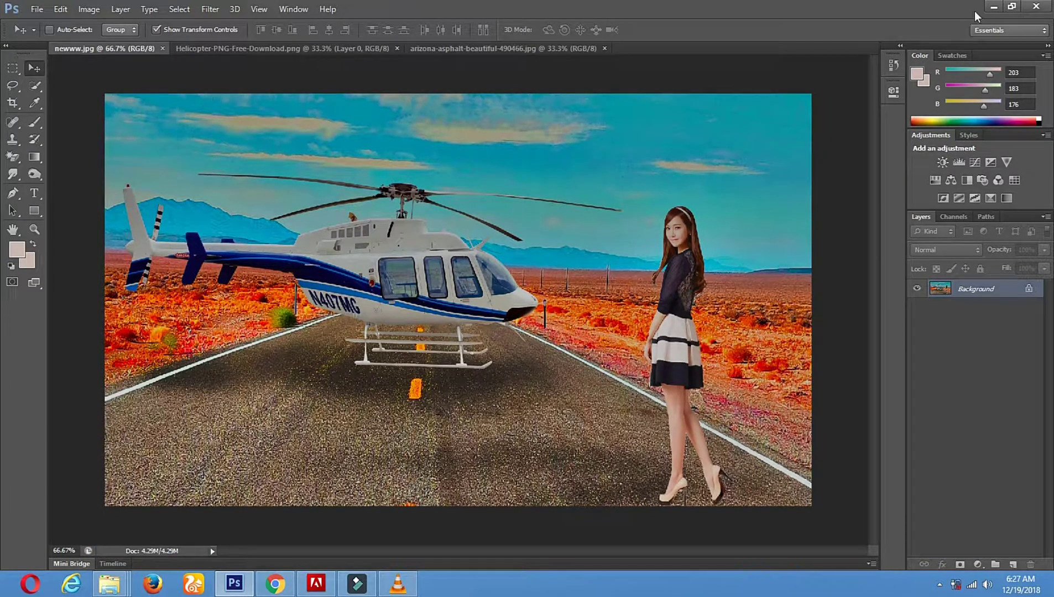
Step: Switch to the desktop and view the saved newww image in Windows Photo Viewer, then close it
click(994, 7)
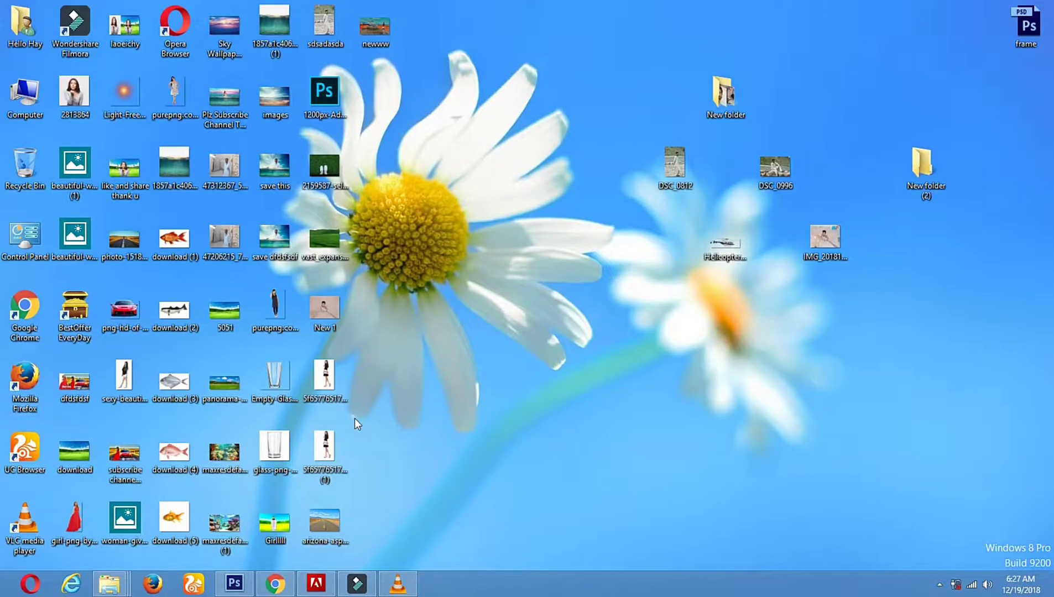
right_click(381, 32)
click(429, 100)
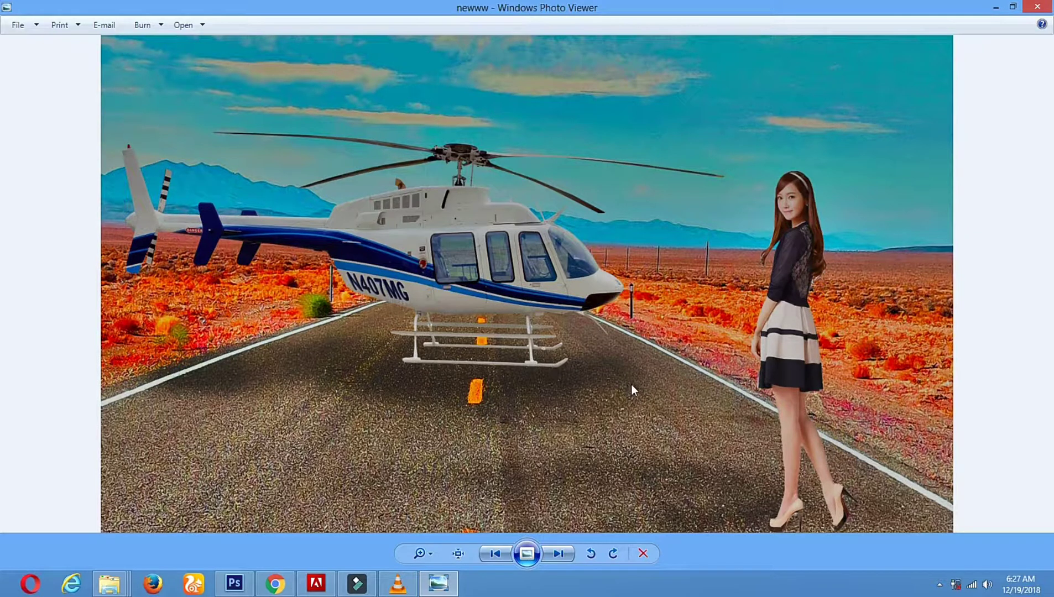
click(1030, 6)
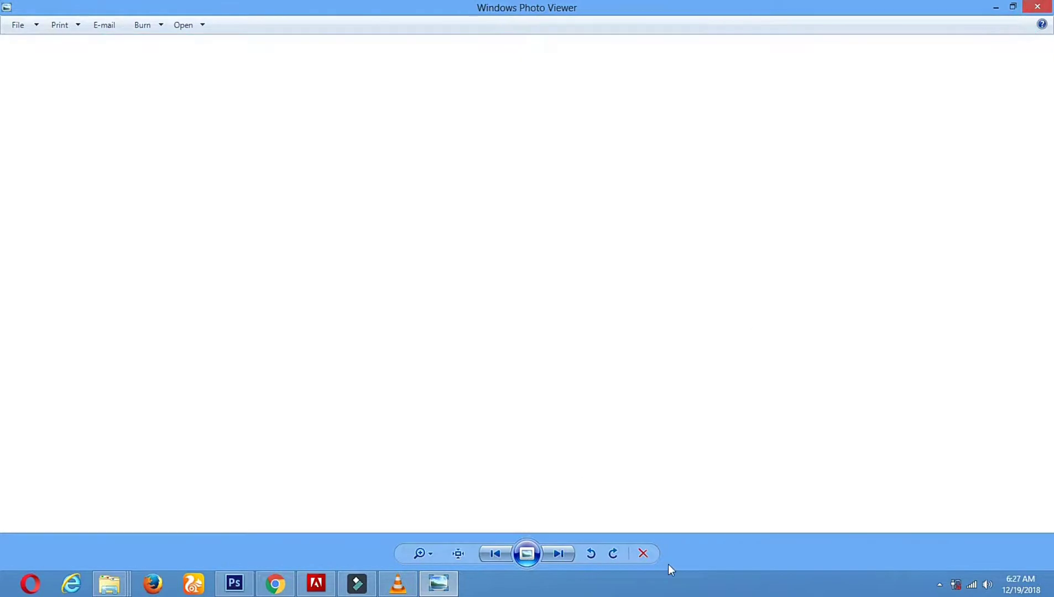
click(940, 584)
right_click(917, 516)
click(919, 460)
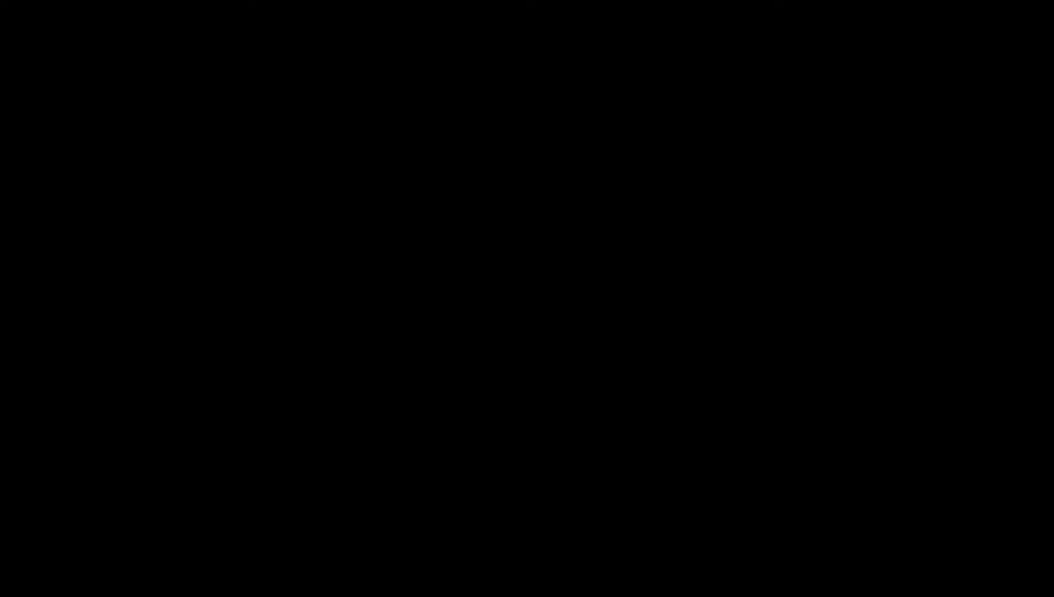